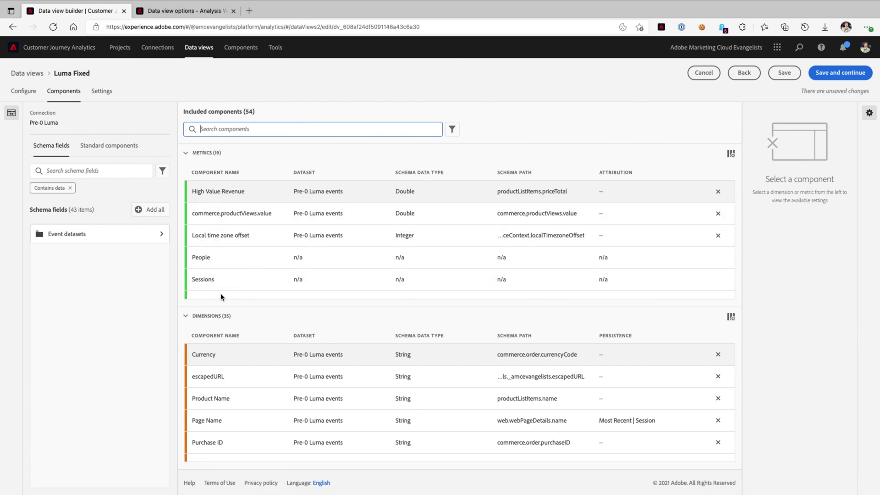
# - Filter the freeform table's Page Name rows by 'checkout', leaving six pages led by checkout: cart
pyautogui.click(188, 10)
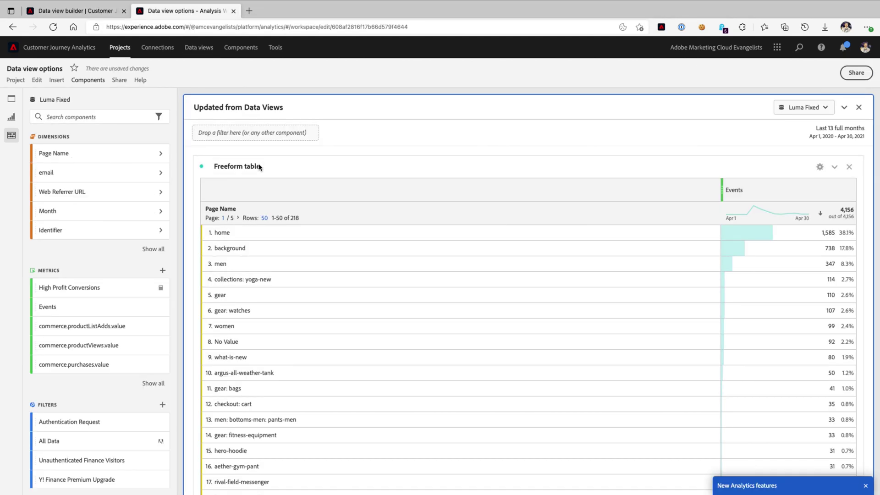
pyautogui.click(257, 209)
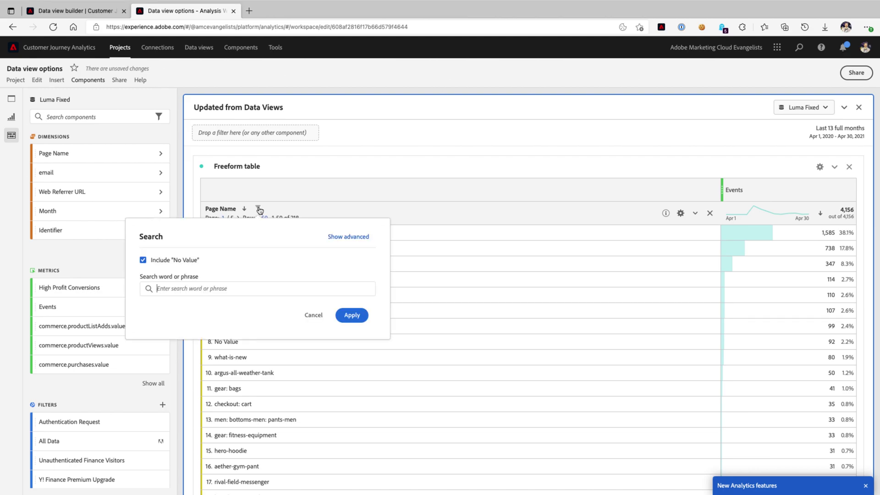
pyautogui.write('checkout')
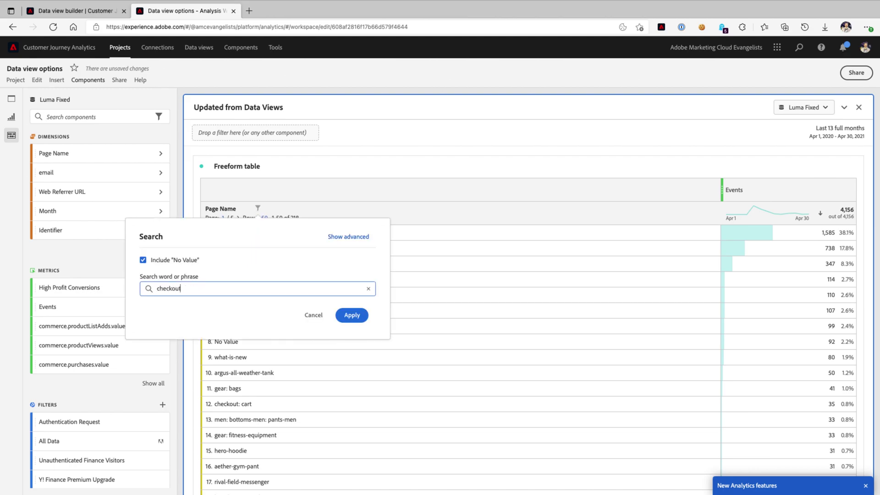
pyautogui.click(353, 316)
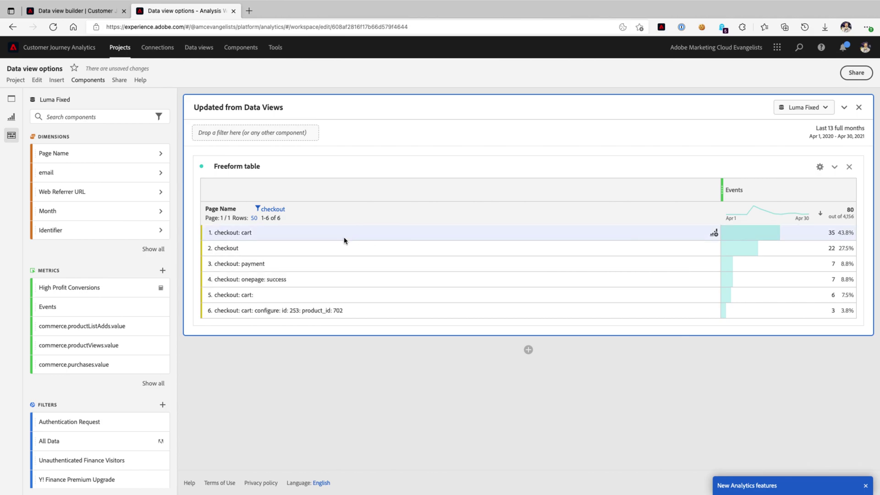
pyautogui.moveTo(344, 239); pyautogui.dragTo(295, 309)
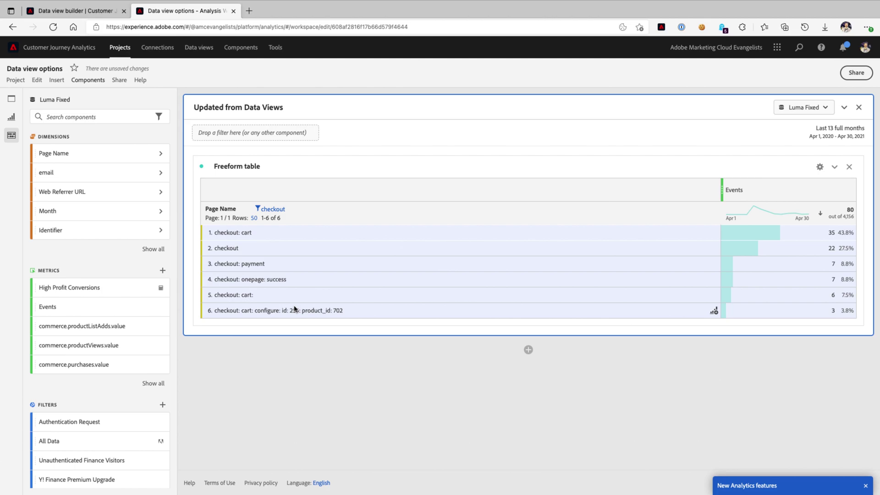
pyautogui.click(295, 310)
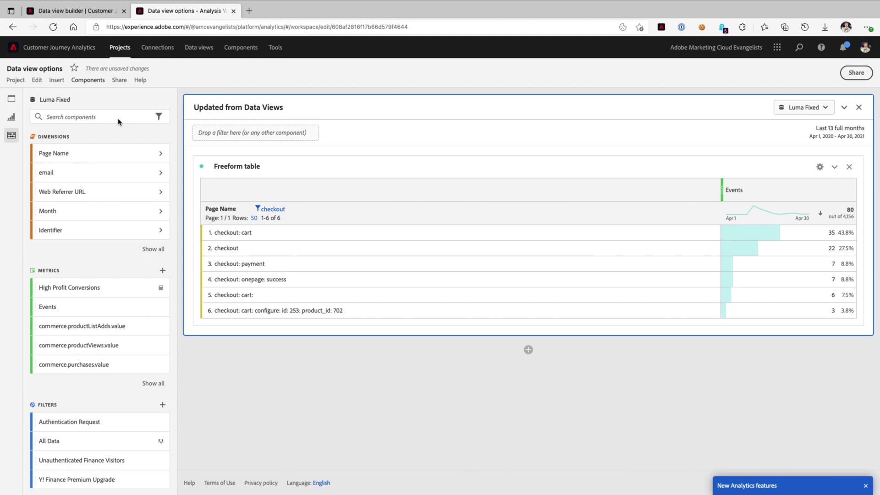
# - Find the Page Name dimension in the Luma Fixed data view and duplicate it
pyautogui.hotkey('ctrl', 'shift', 'Tab')
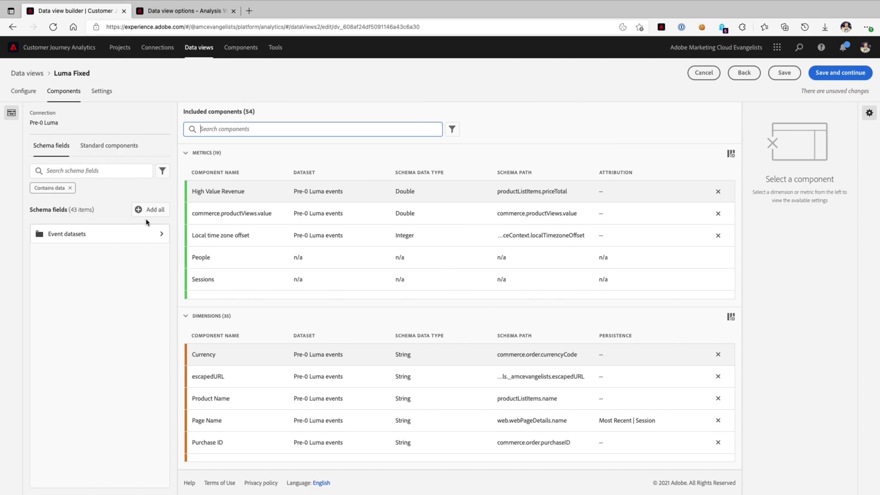
pyautogui.write('page name')
pyautogui.click(333, 360)
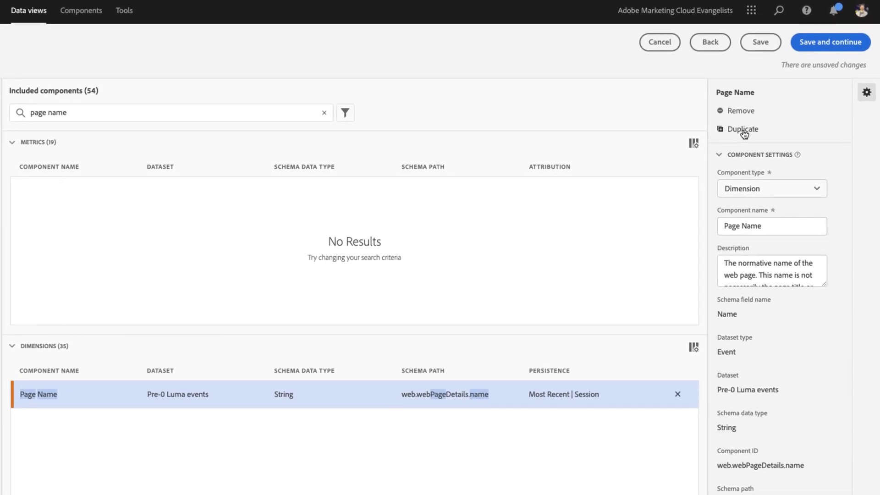
pyautogui.click(744, 132)
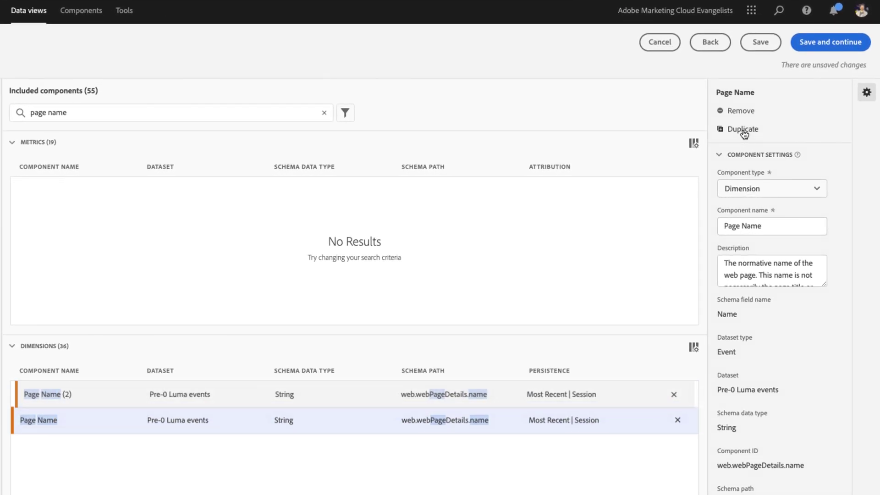
# - Rename the Page Name (2) copy to 'Checkout Pages'
pyautogui.click(366, 398)
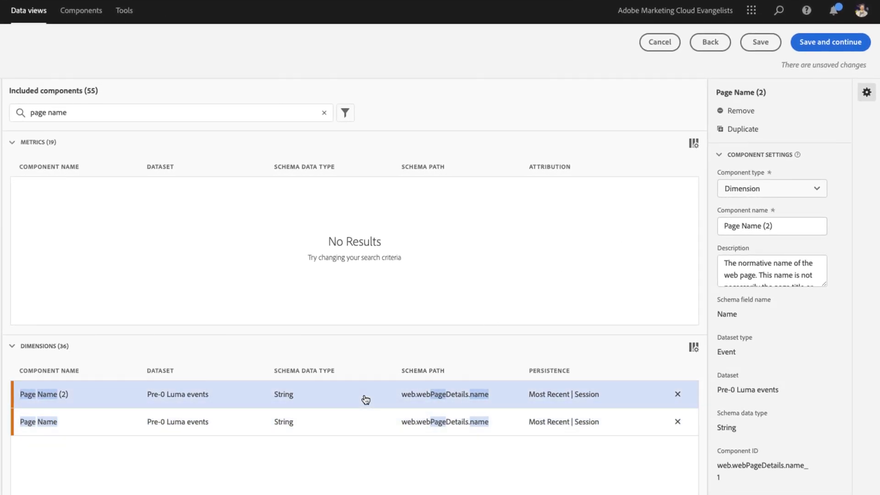
pyautogui.click(796, 231)
pyautogui.press('BackSpace')
pyautogui.press('BackSpace')
pyautogui.press('BackSpace')
pyautogui.press('BackSpace')
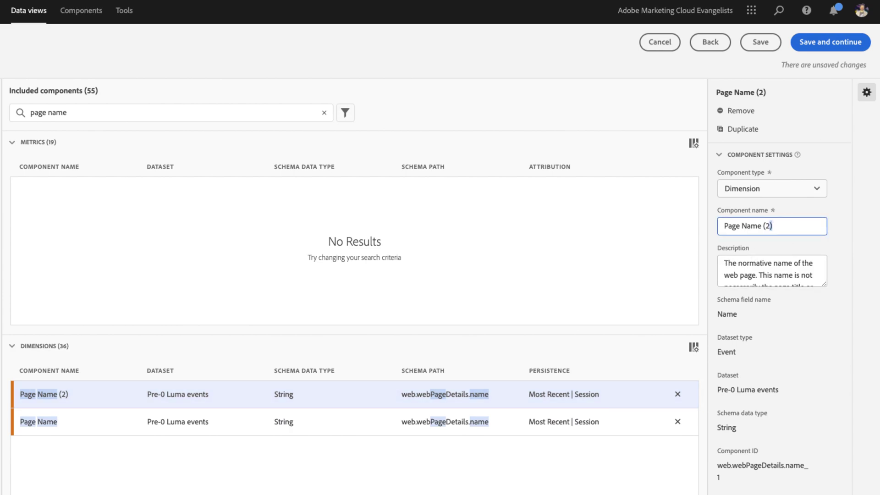
pyautogui.hotkey('ctrl', 'shift', 'Left')
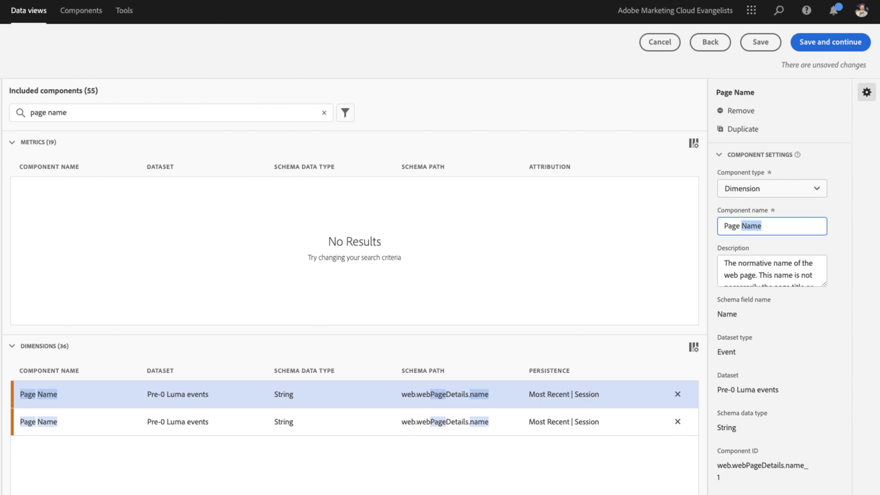
pyautogui.press('BackSpace')
pyautogui.press('BackSpace')
pyautogui.write('s')
pyautogui.press('Home')
pyautogui.write('Checkout')
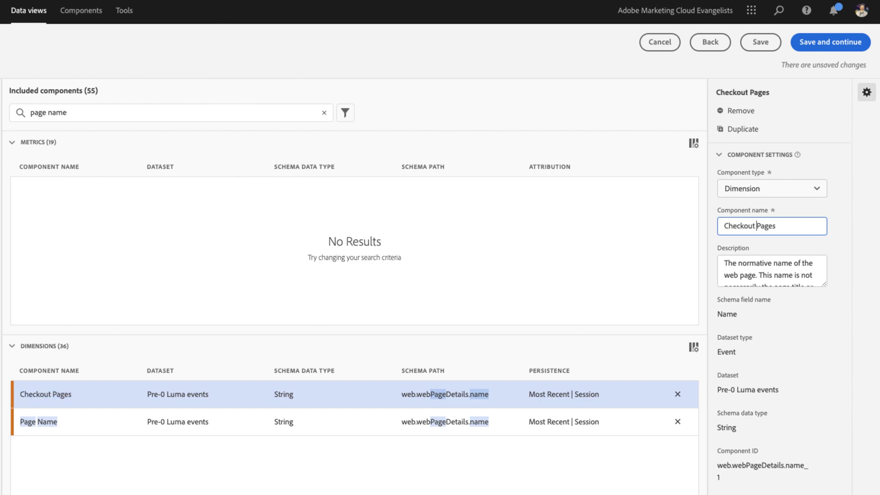
# - Make Checkout Pages a metric with the description 'Increased on Checkout Pages only'
pyautogui.click(764, 191)
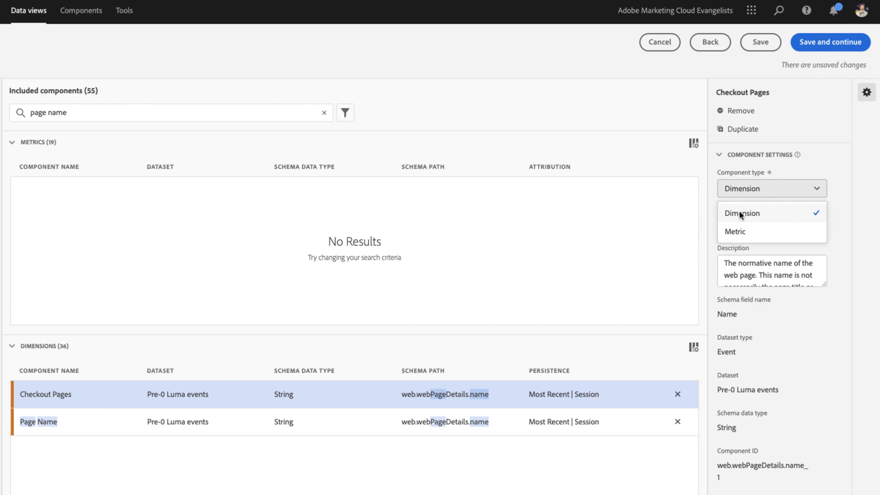
pyautogui.click(745, 233)
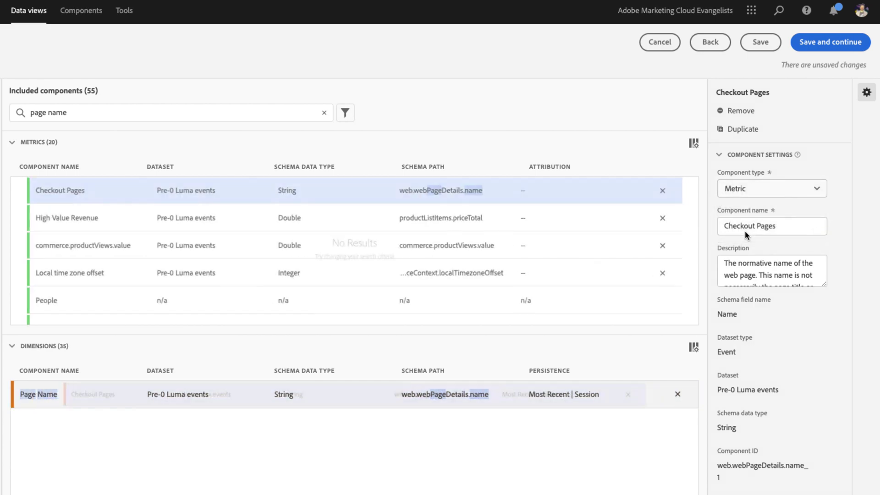
pyautogui.click(772, 277)
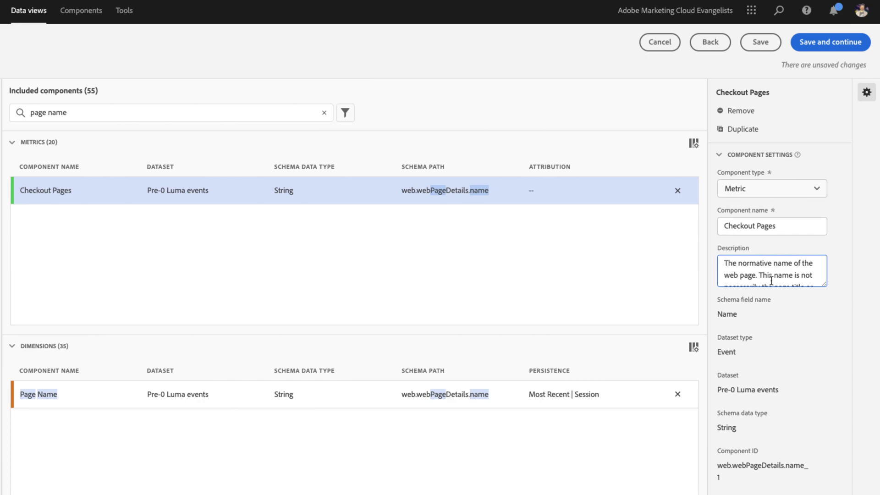
pyautogui.hotkey('ctrl', 'a')
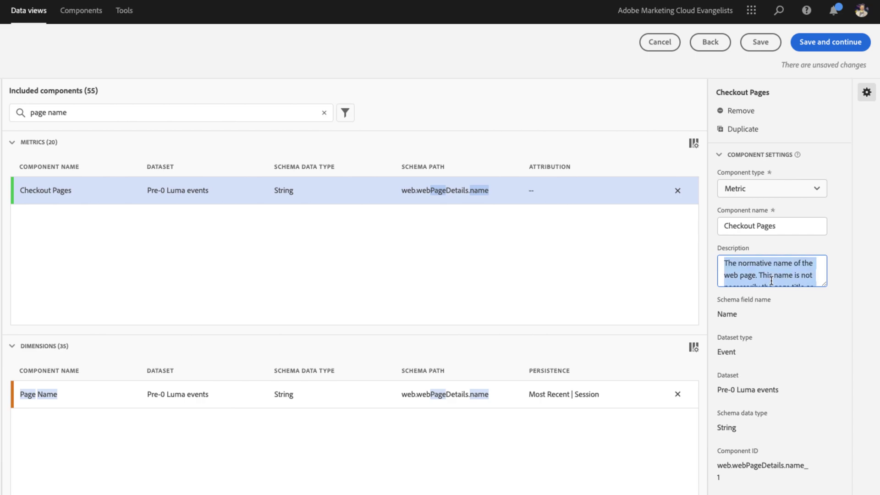
pyautogui.write('Increased on Chec')
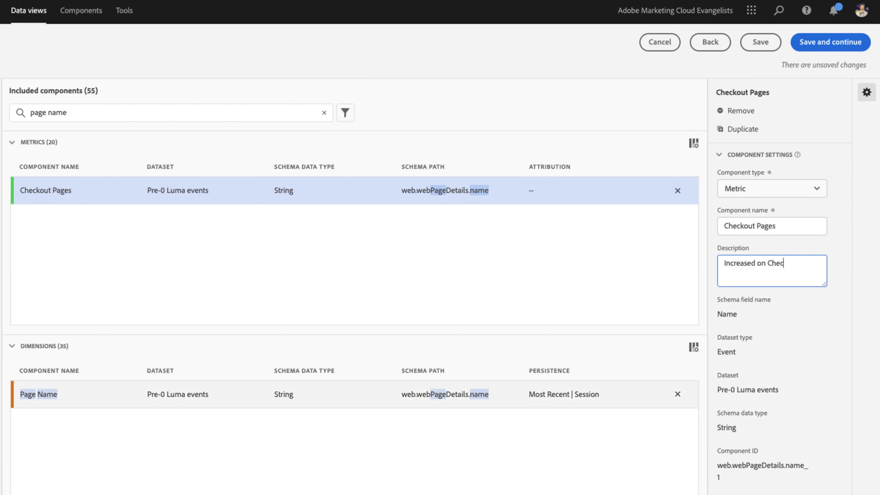
pyautogui.write('kout Pages only')
pyautogui.scroll(-6, 770, 415)
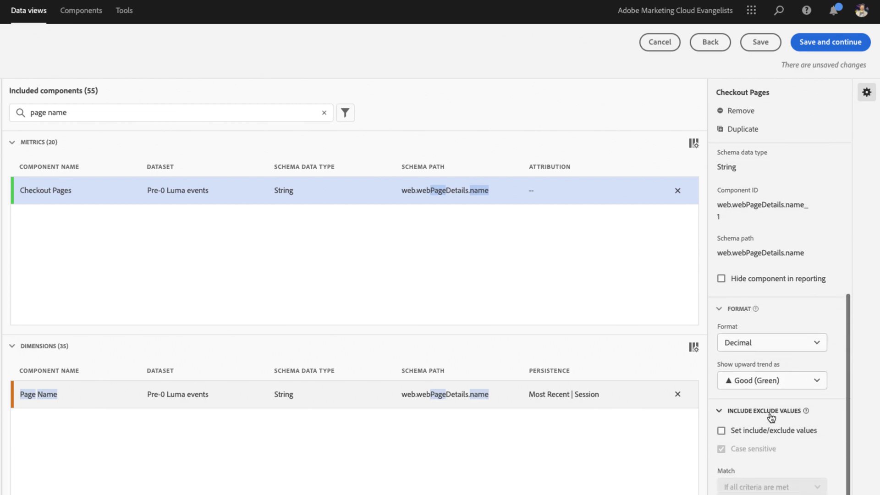
pyautogui.scroll(-1, 772, 418)
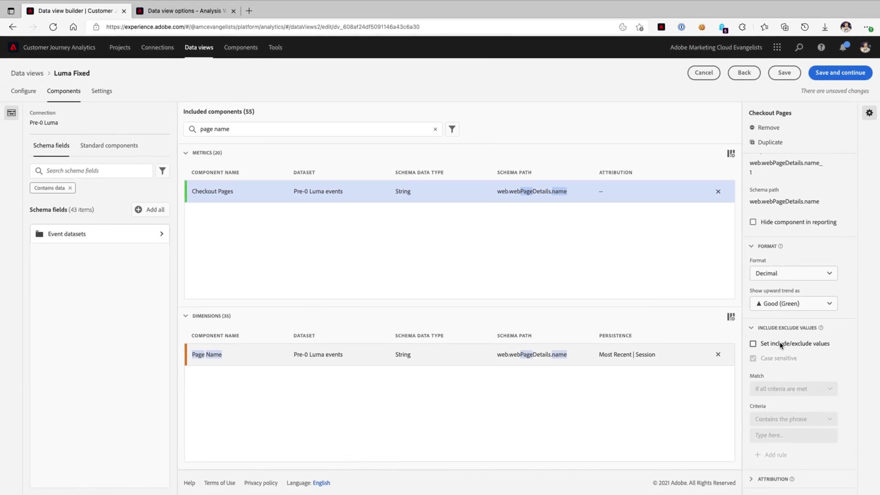
# - Turn on include/exclude values with criteria containing the phrase 'checkout'
pyautogui.click(782, 345)
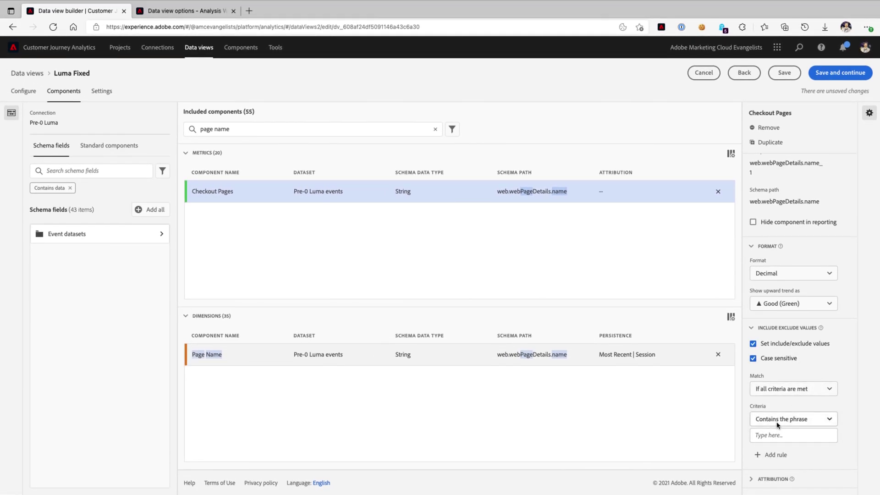
pyautogui.click(772, 433)
pyautogui.write('checkout')
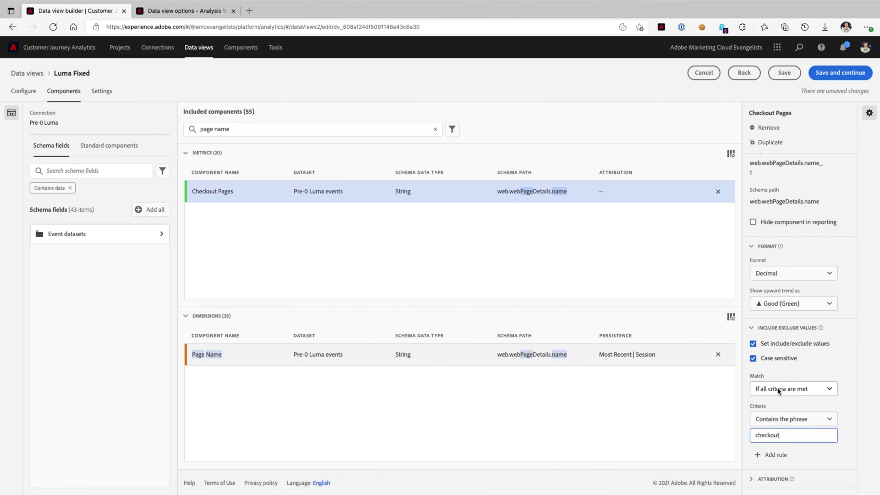
pyautogui.scroll(6, 778, 391)
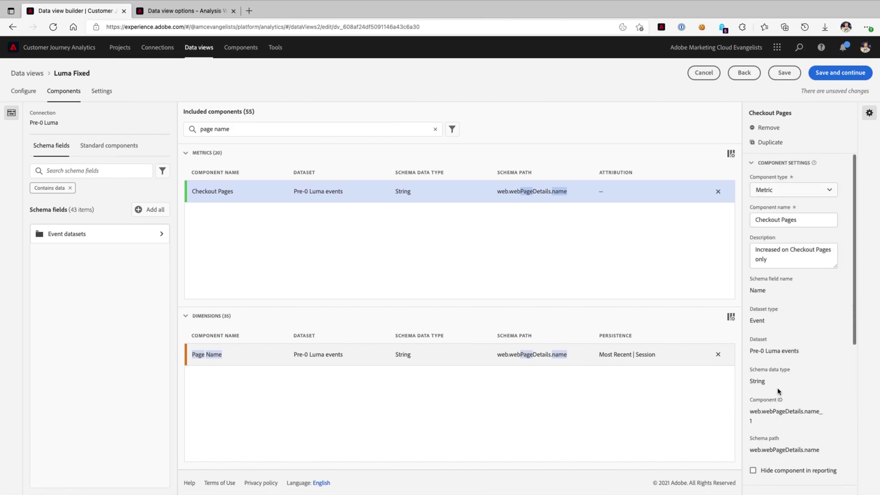
# - Rename the metric to 'Checkout Page Views'
pyautogui.click(794, 221)
pyautogui.write('View')
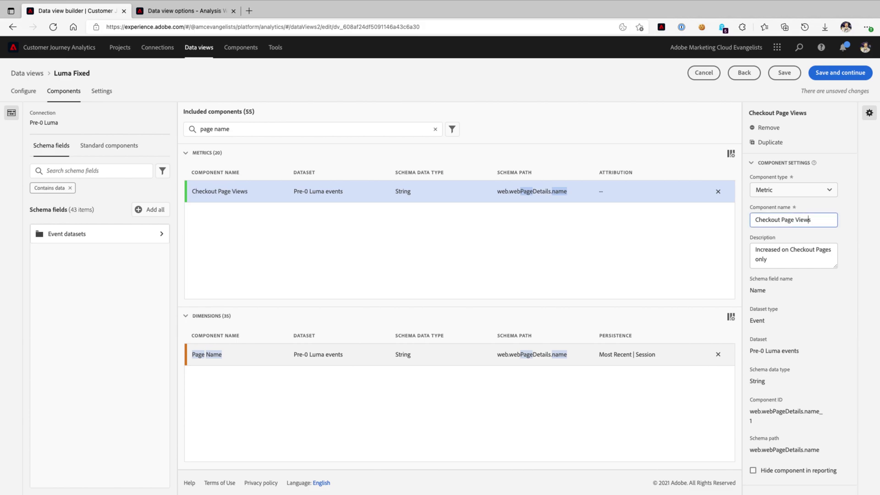
pyautogui.scroll(-6, 842, 335)
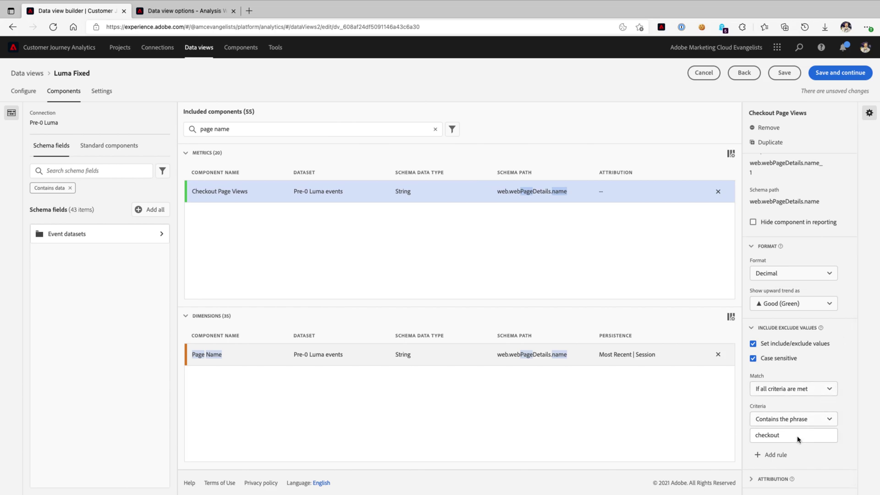
# - Add and then remove a second criteria rule, keeping matching on all criteria
pyautogui.click(773, 456)
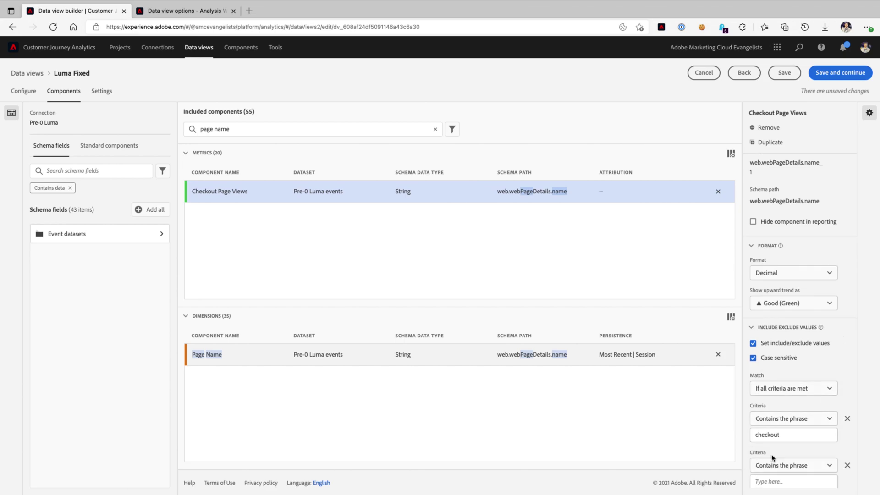
pyautogui.scroll(-1, 773, 454)
pyautogui.click(782, 348)
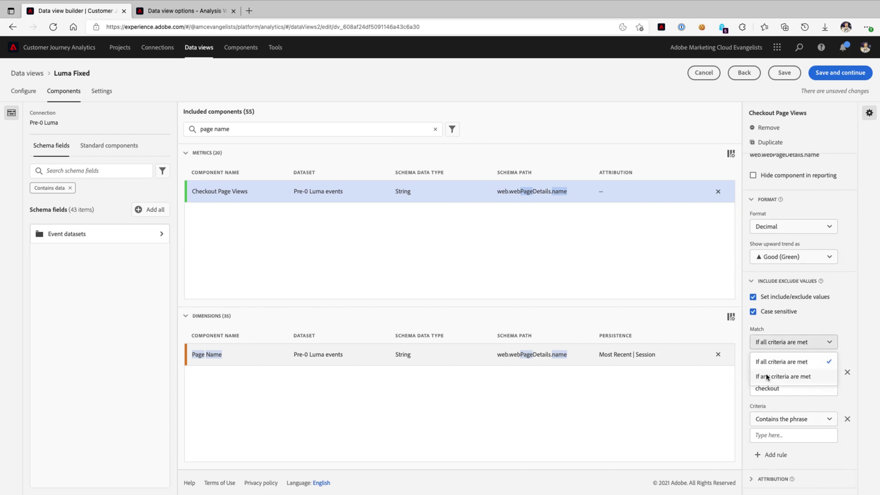
pyautogui.click(809, 342)
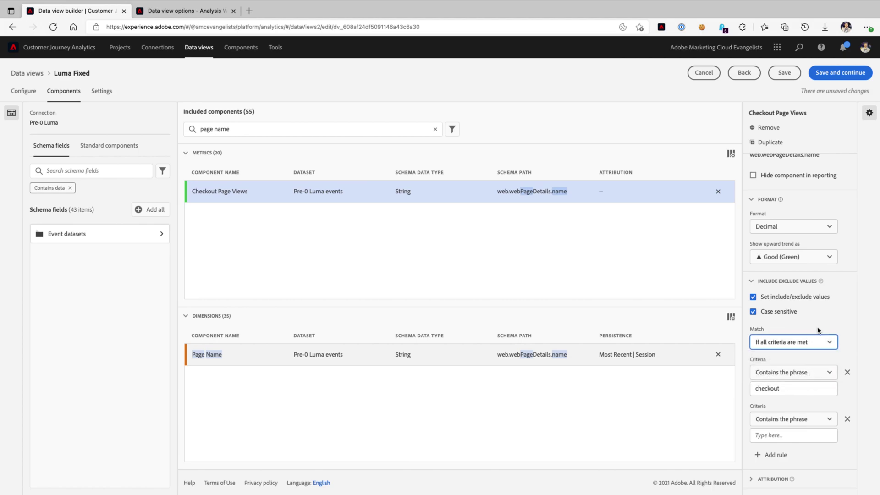
pyautogui.click(848, 420)
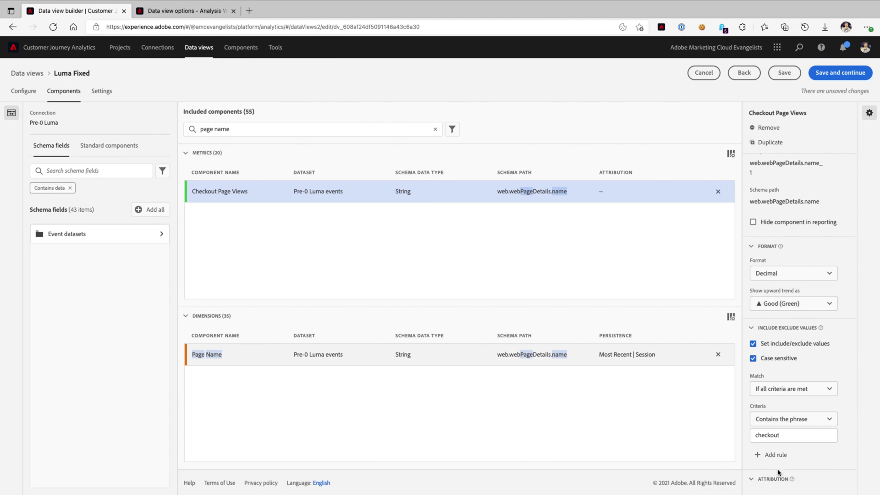
# - Review the attribution settings, then save the Luma Fixed data view
pyautogui.click(785, 477)
pyautogui.scroll(-4, 797, 456)
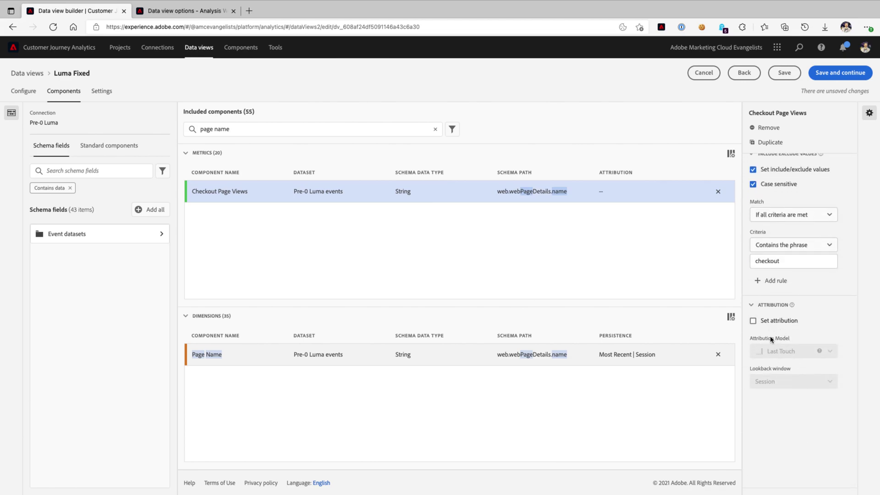
pyautogui.click(775, 308)
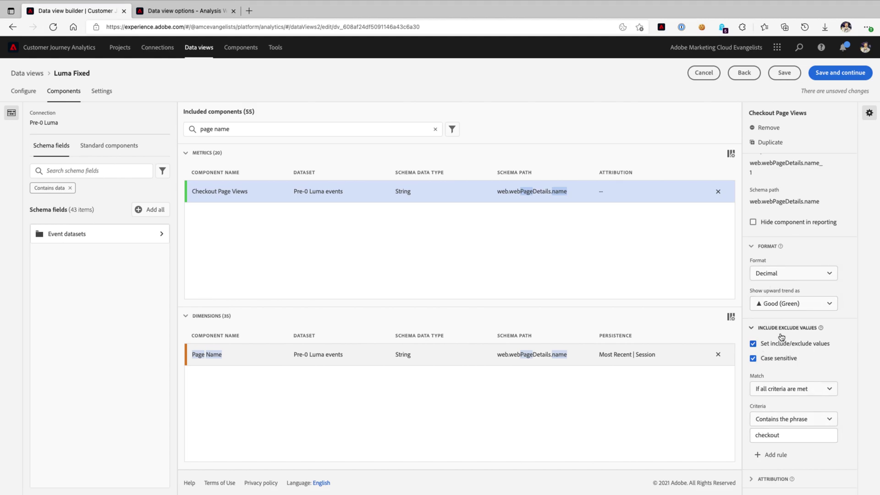
pyautogui.click(784, 74)
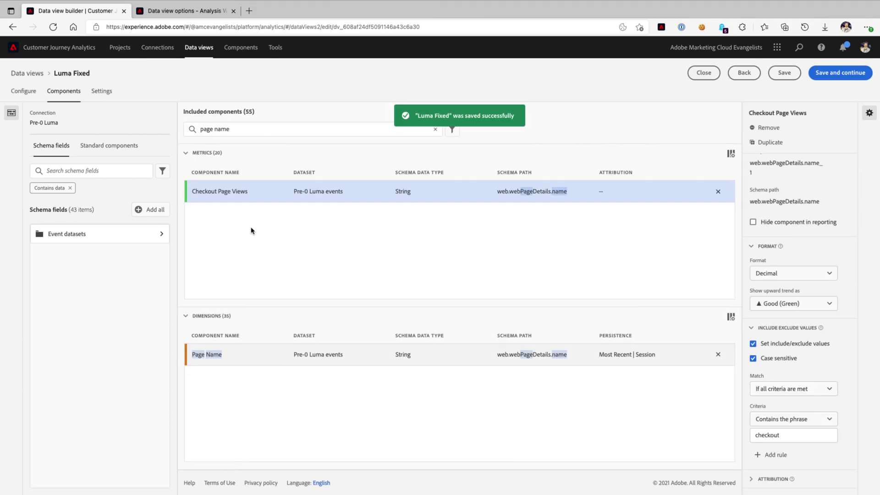
# - In the Data view options workspace, search components for 'checkout' and refresh them from the data view
pyautogui.click(182, 11)
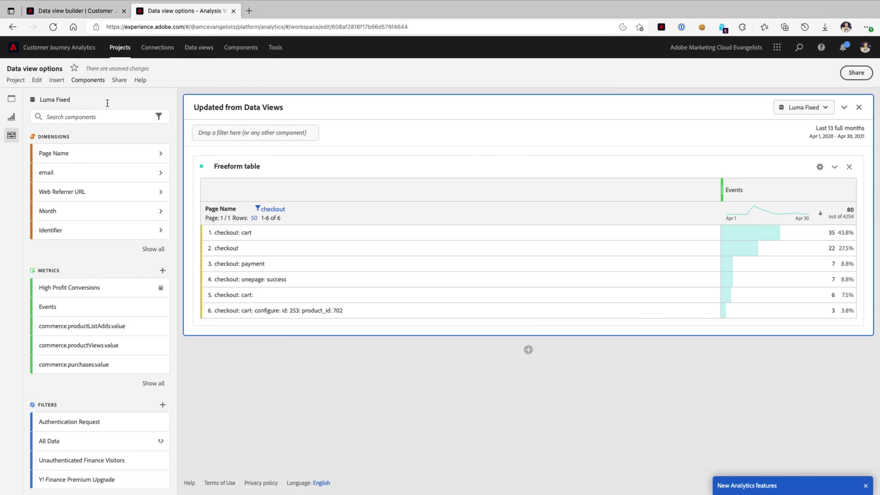
pyautogui.click(93, 117)
pyautogui.write('checkout')
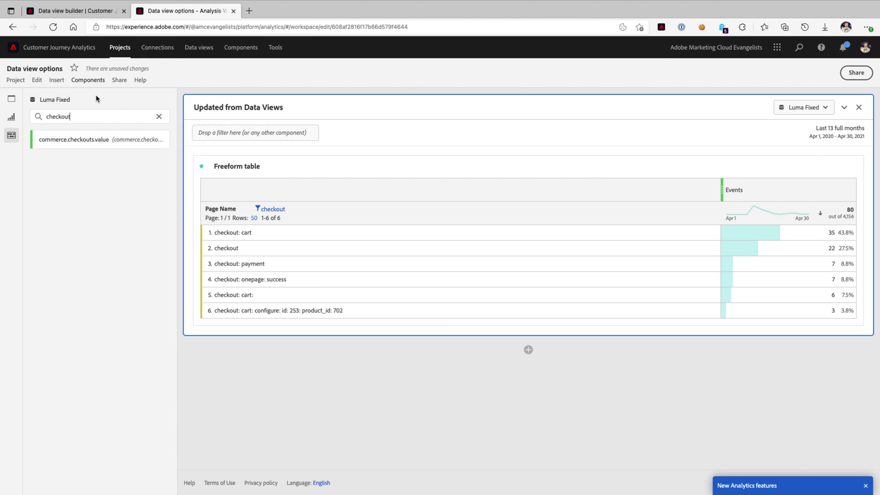
pyautogui.click(88, 80)
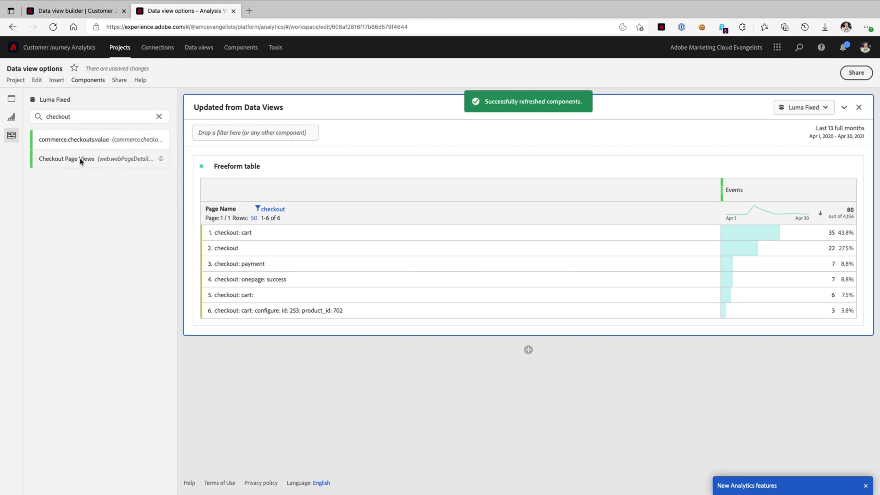
# - Add Checkout Page Views as a column in the freeform table and clear the component search
pyautogui.click(79, 161)
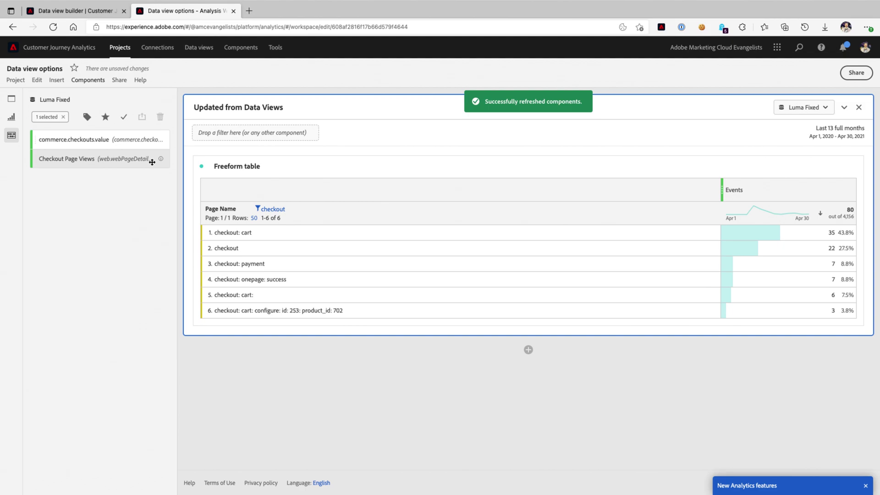
pyautogui.moveTo(108, 159); pyautogui.dragTo(725, 182)
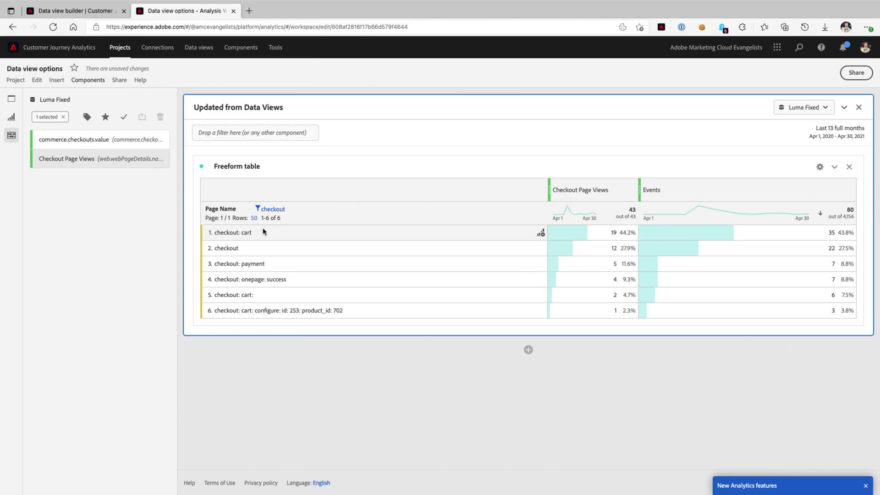
pyautogui.click(71, 156)
pyautogui.click(158, 116)
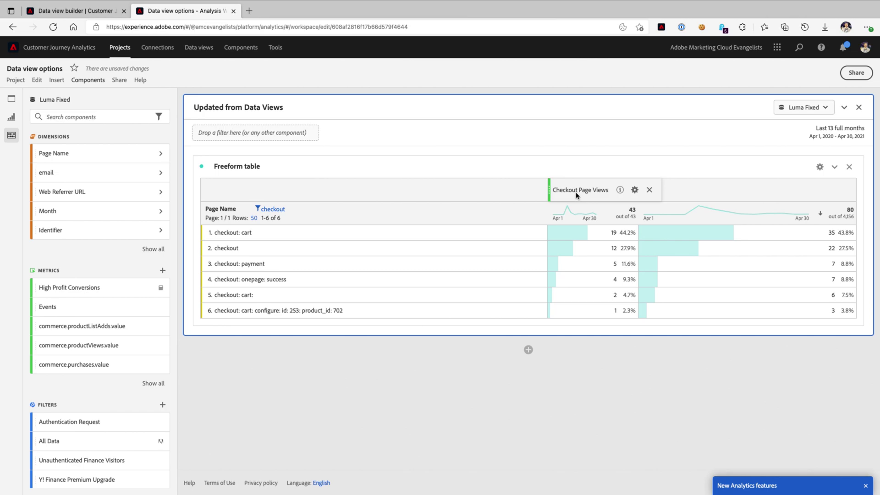
# - Undo the last table change and compare Events with Checkout Page Views across the six checkout rows
pyautogui.hotkey('ctrl', 'z')
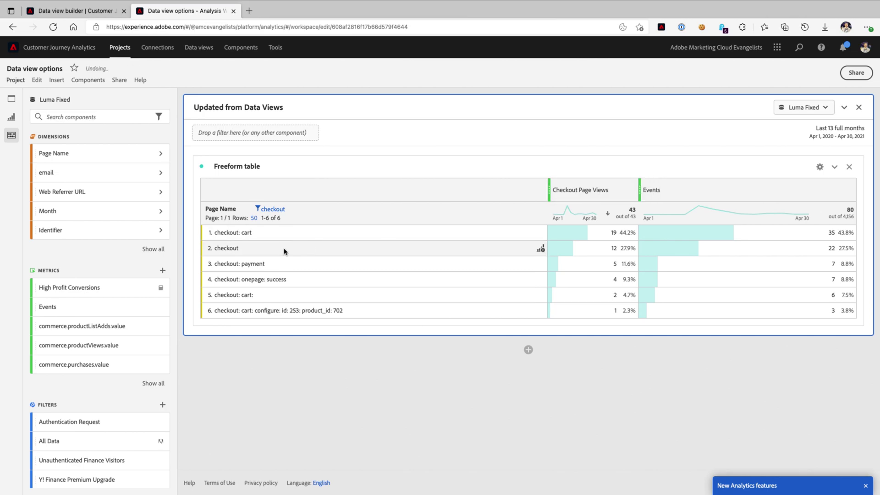
pyautogui.click(358, 232)
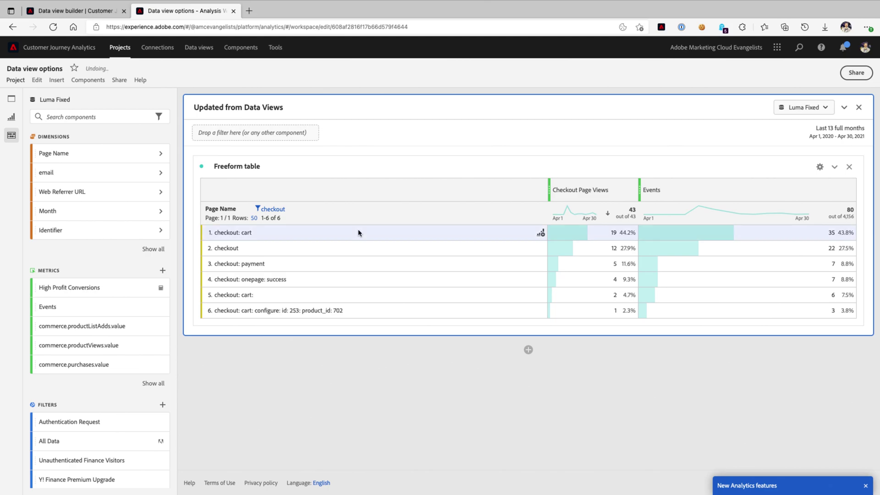
pyautogui.click(582, 235)
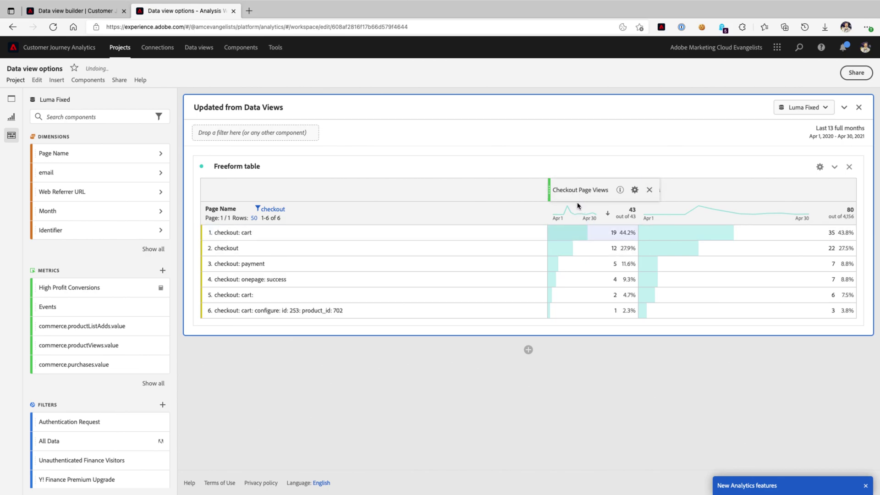
pyautogui.click(727, 231)
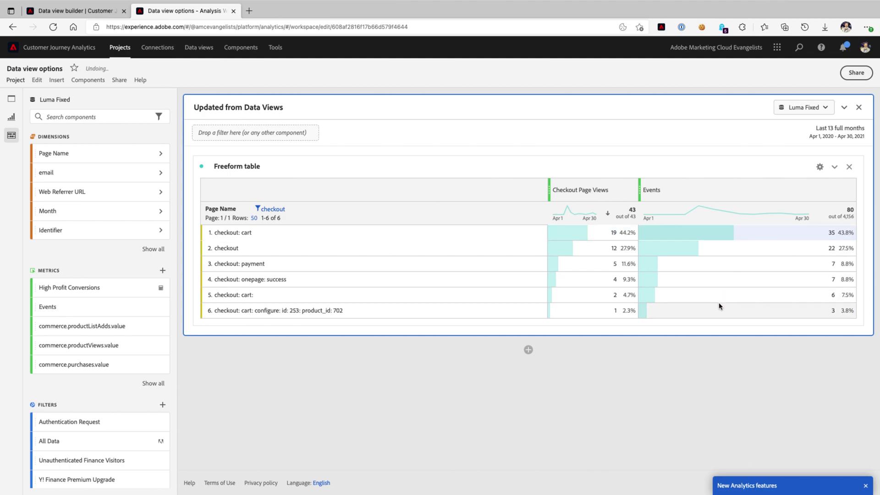
pyautogui.moveTo(718, 311); pyautogui.dragTo(682, 237)
pyautogui.moveTo(608, 233); pyautogui.dragTo(588, 309)
pyautogui.click(573, 238)
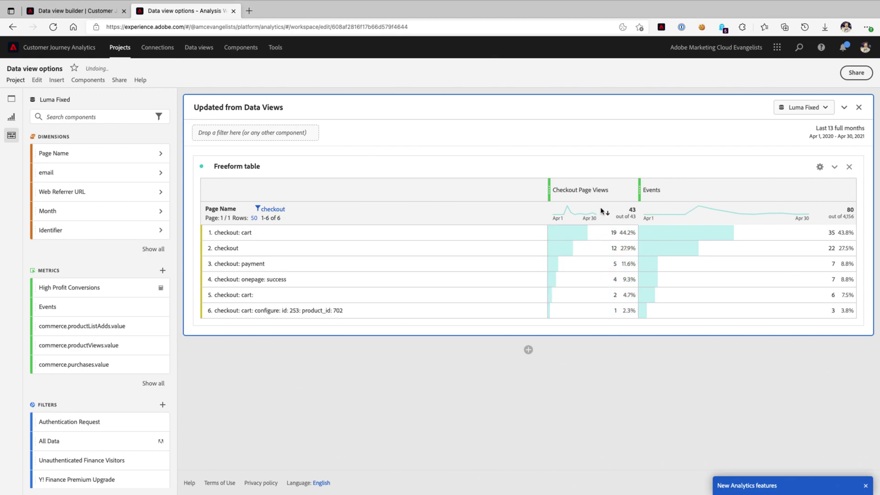
pyautogui.hotkey('ctrl', 'shift', 'Tab')
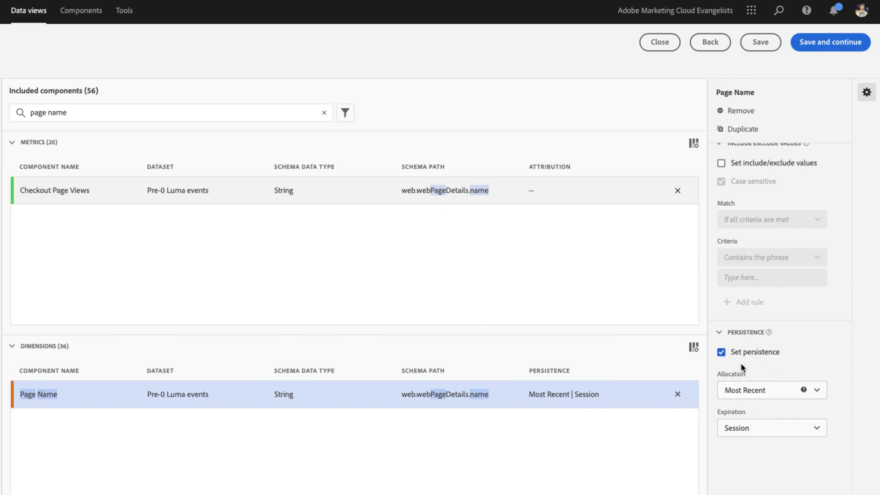
# - Turn off persistence for Page Name and save the data view
pyautogui.scroll(1, 742, 367)
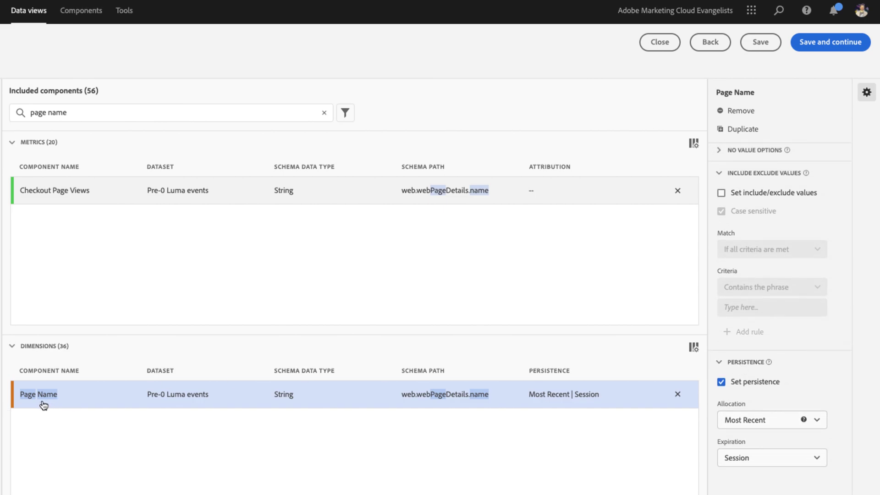
pyautogui.click(754, 387)
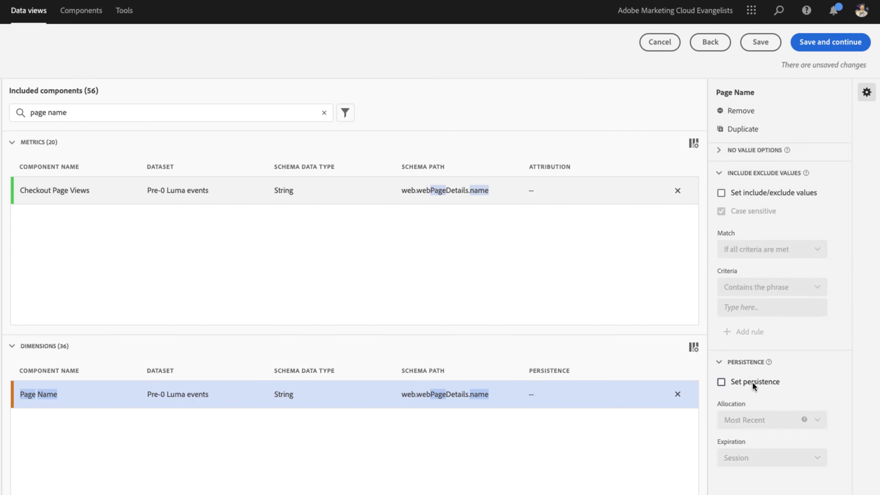
pyautogui.click(759, 40)
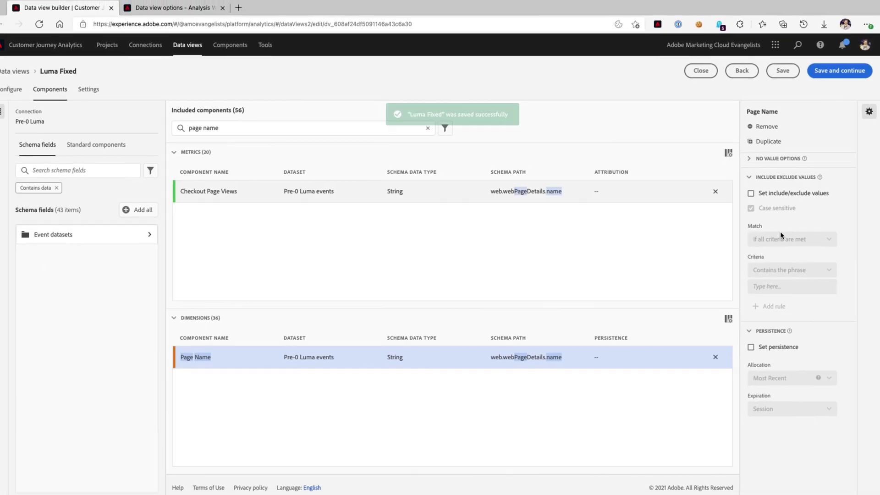
# - Refresh the workspace's components from the updated data view
pyautogui.click(192, 15)
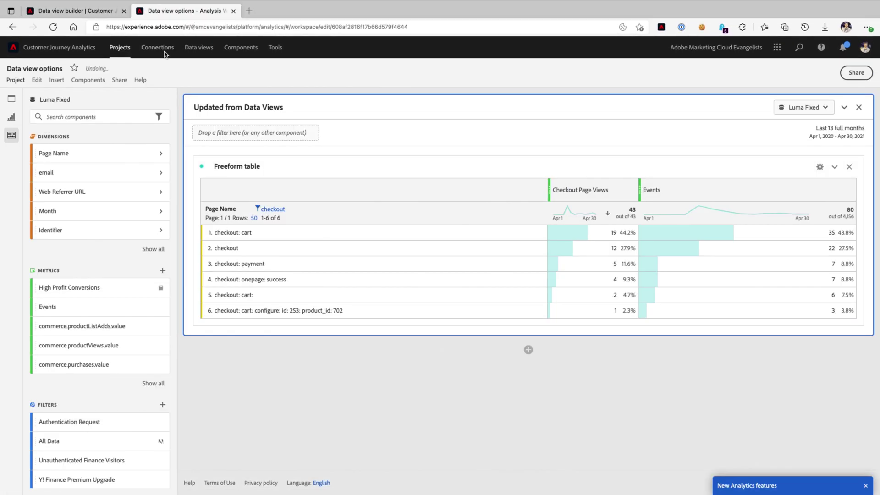
pyautogui.click(87, 80)
pyautogui.click(83, 144)
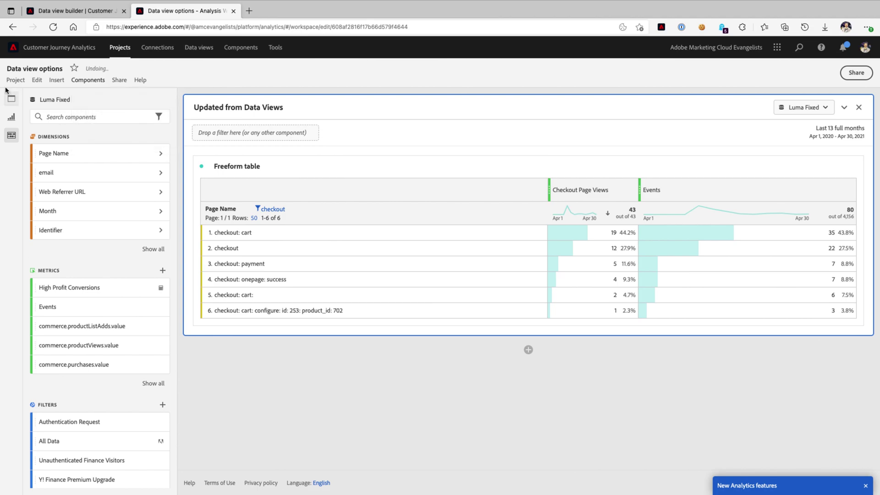
pyautogui.click(15, 80)
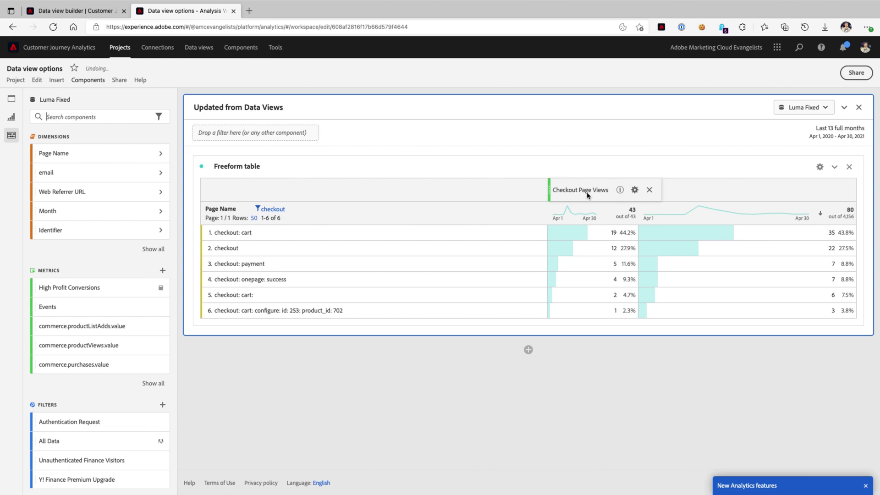
# - Find the Revenue metric in the Luma Fixed data view and duplicate it
pyautogui.click(102, 14)
pyautogui.click(266, 128)
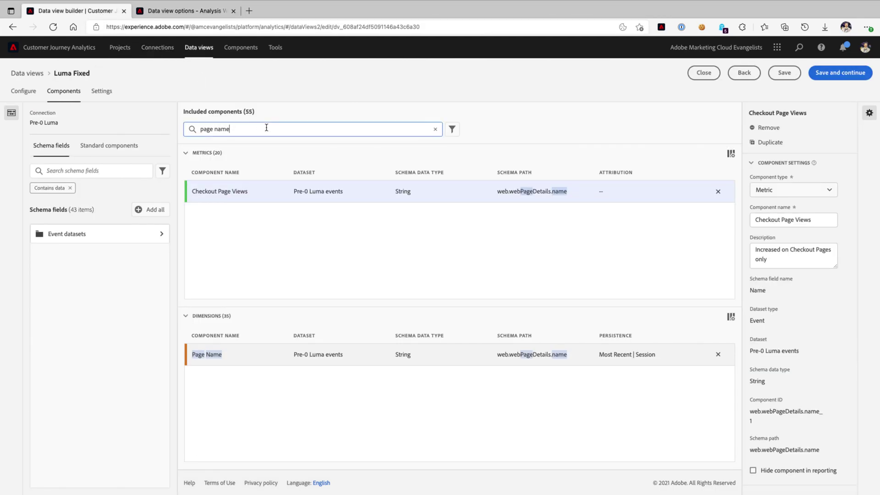
pyautogui.press('super+a')
pyautogui.write('reve')
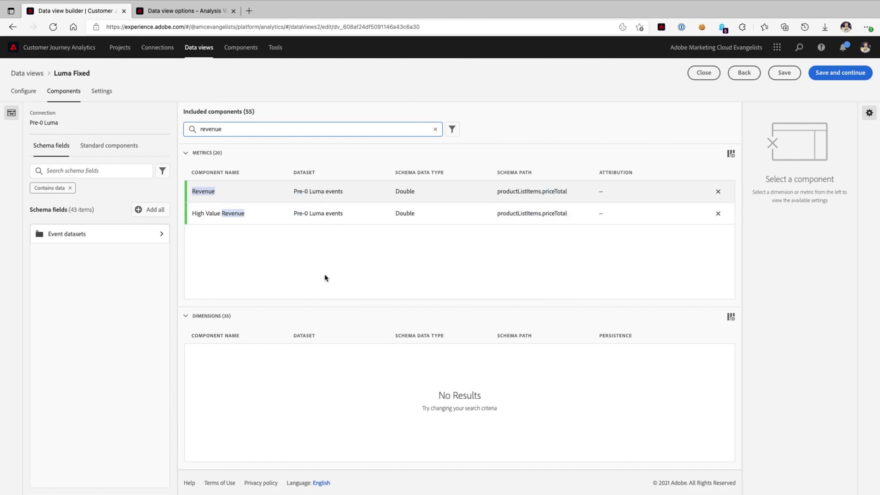
pyautogui.click(385, 198)
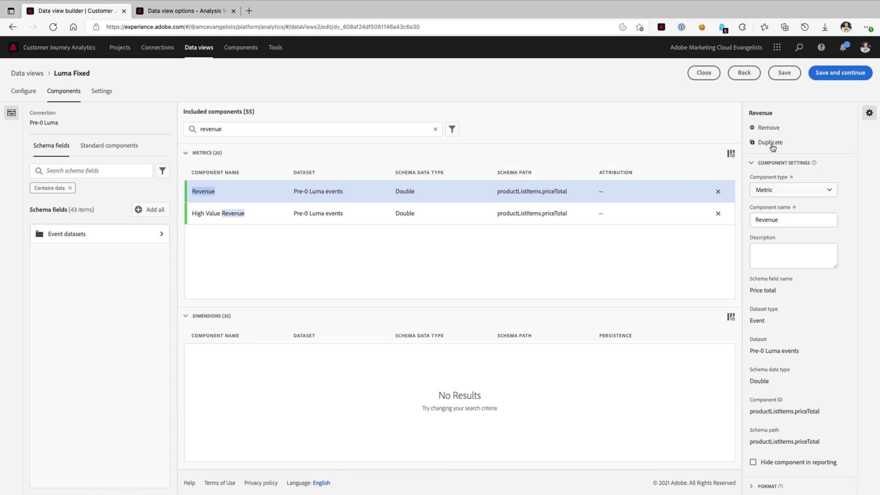
pyautogui.click(772, 144)
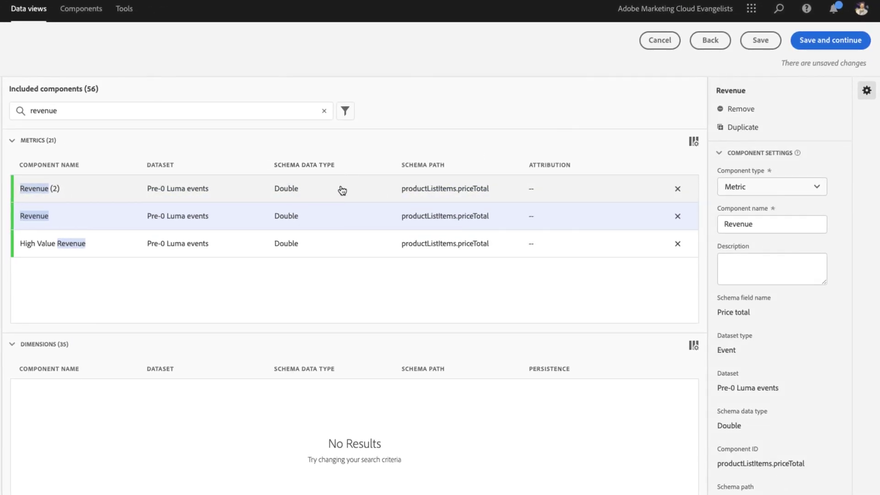
# - Make the Revenue (2) copy a dimension named 'Revenue Bucket'
pyautogui.click(342, 190)
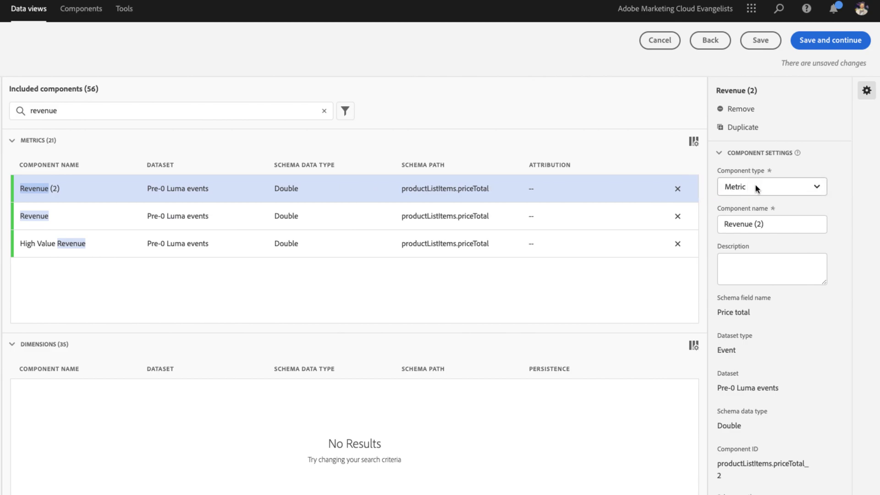
pyautogui.click(771, 189)
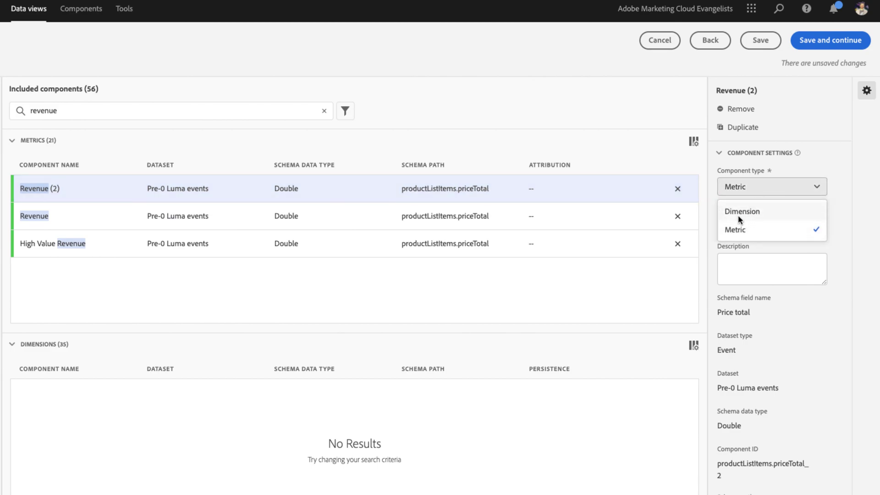
pyautogui.click(755, 213)
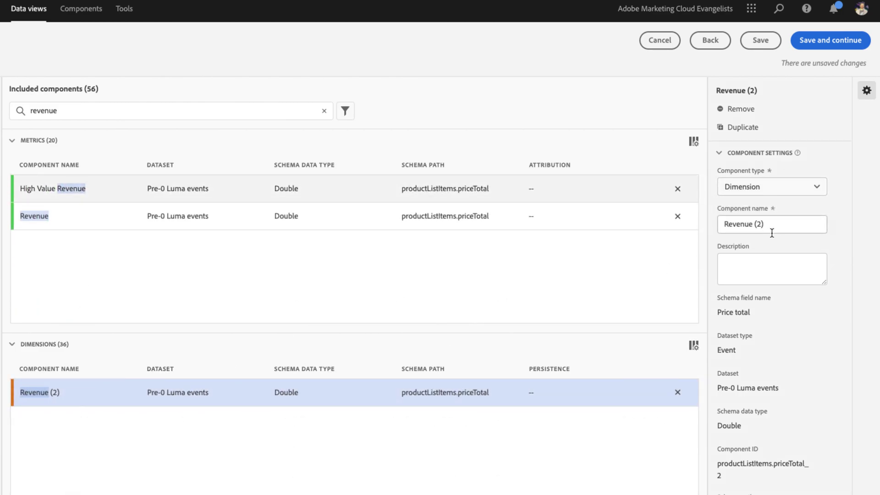
pyautogui.click(797, 224)
pyautogui.press('BackSpace')
pyautogui.press('BackSpace')
pyautogui.press('BackSpace')
pyautogui.press('BackSpace')
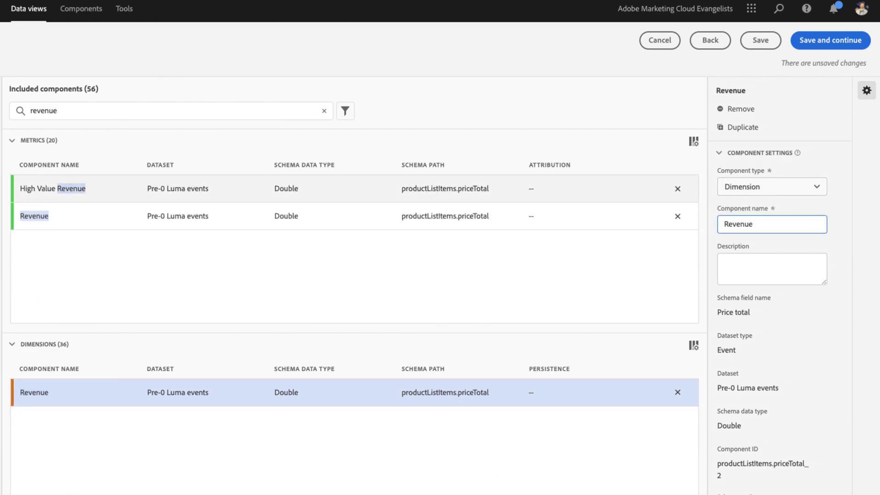
pyautogui.write('Bucket')
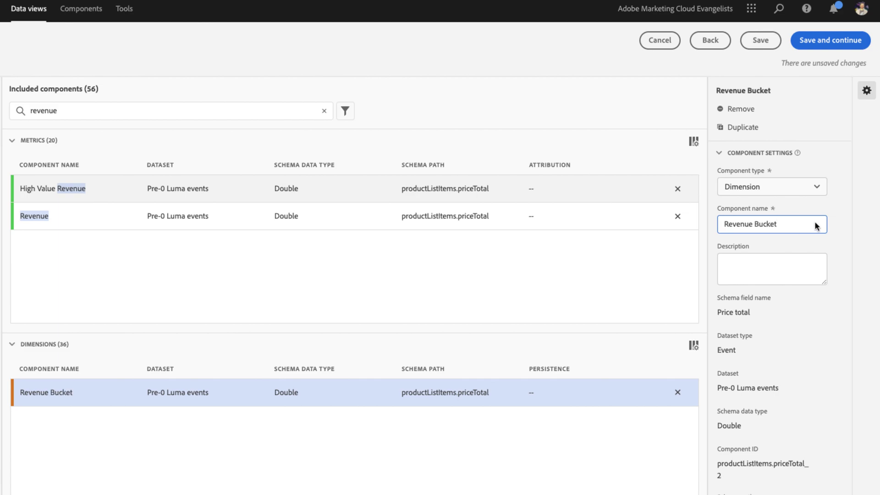
pyautogui.scroll(-1, 770, 350)
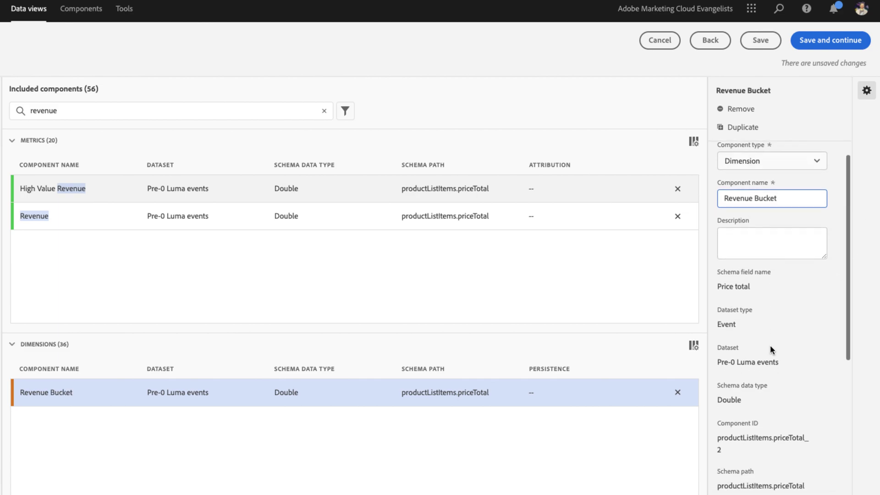
pyautogui.scroll(-4, 771, 349)
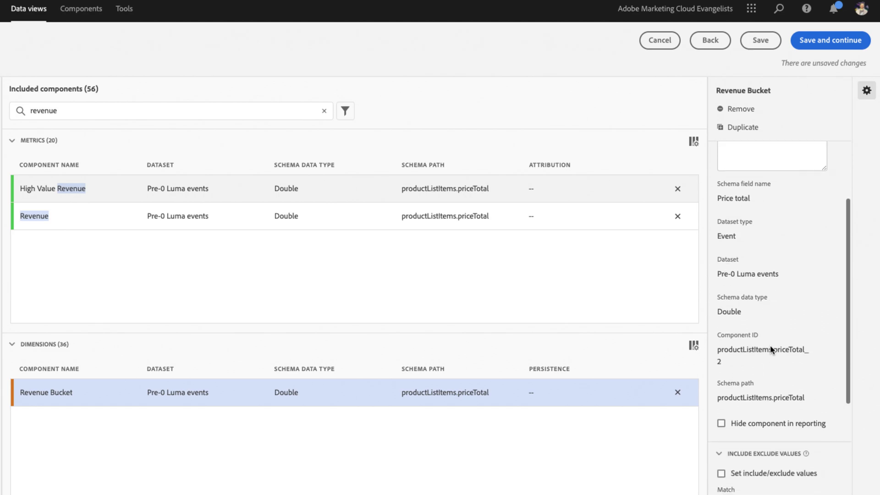
pyautogui.scroll(-12, 771, 347)
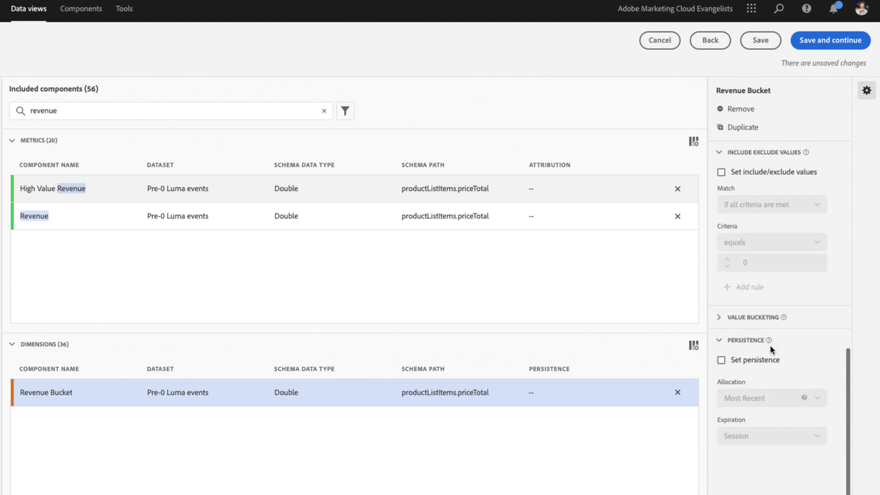
# - Turn on value bucketing for Revenue Bucket with buckets under 10, 10–25, 25–50 and 50+
pyautogui.click(742, 321)
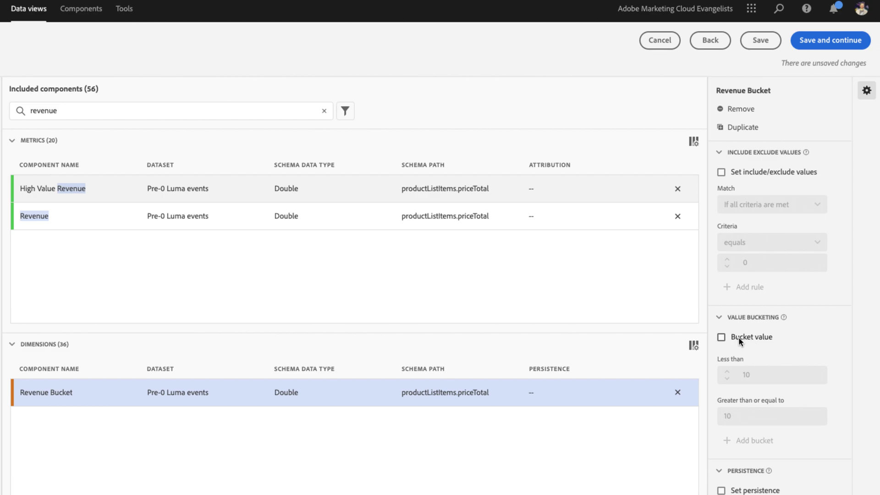
pyautogui.click(738, 337)
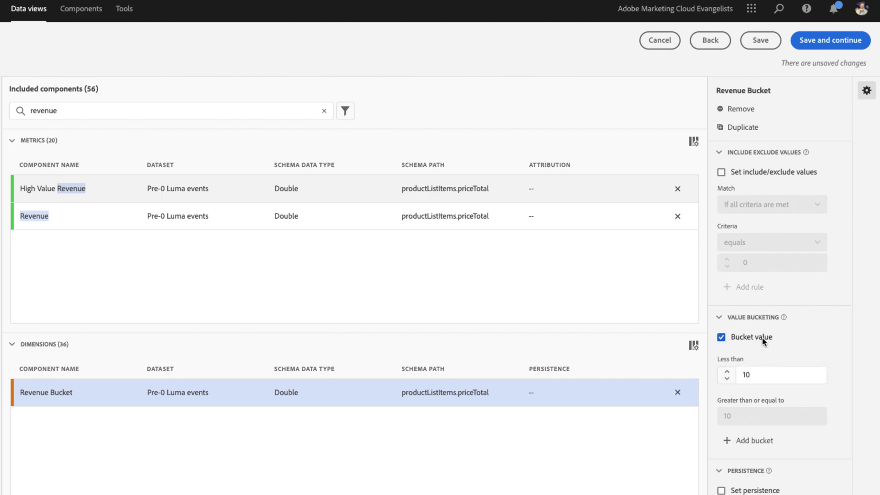
pyautogui.click(744, 441)
pyautogui.click(798, 417)
pyautogui.click(771, 414)
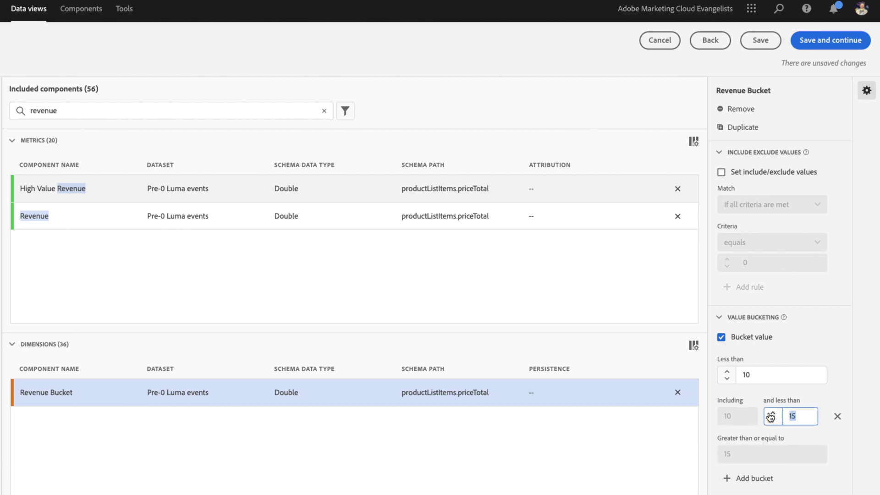
pyautogui.write('25')
pyautogui.click(748, 479)
pyautogui.click(807, 454)
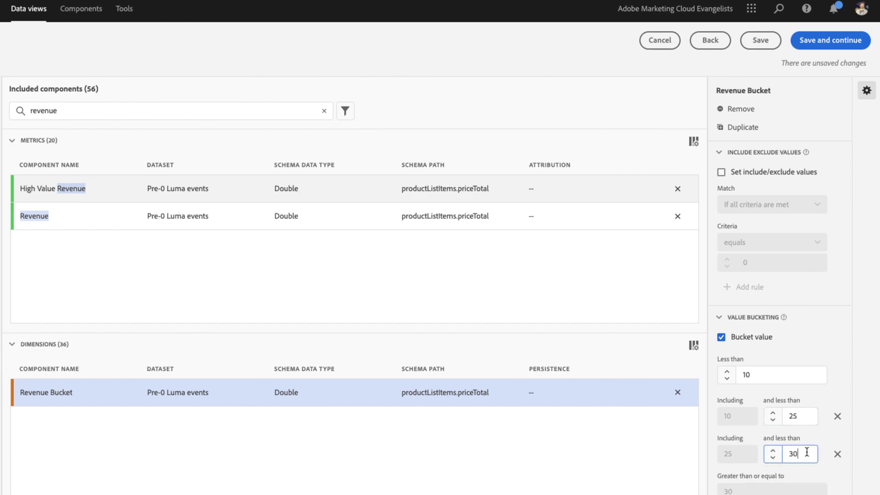
pyautogui.moveTo(807, 454); pyautogui.dragTo(774, 454)
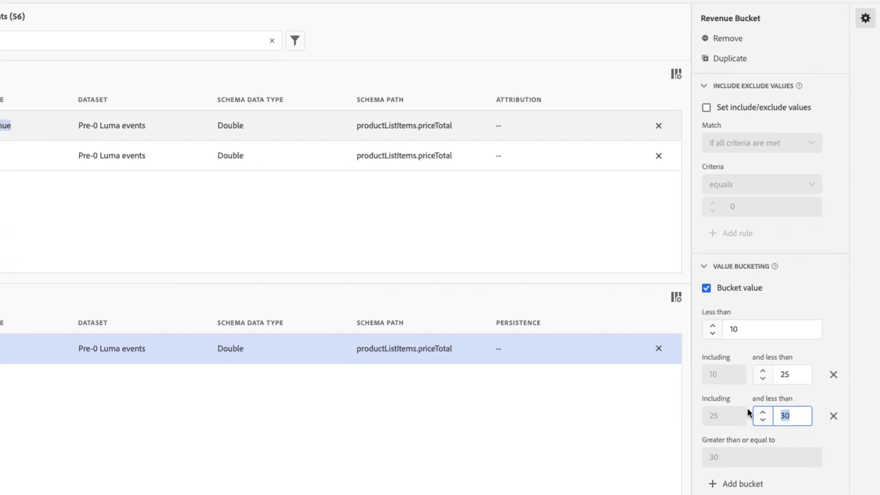
pyautogui.write('50')
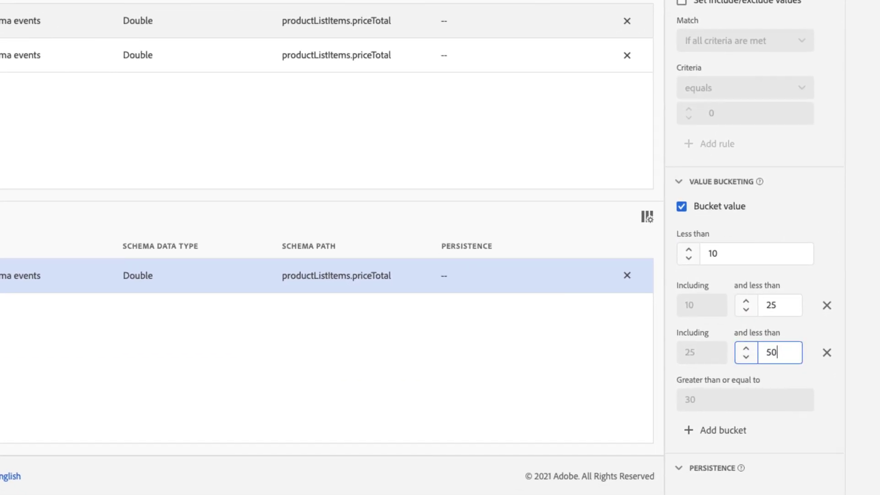
pyautogui.click(698, 393)
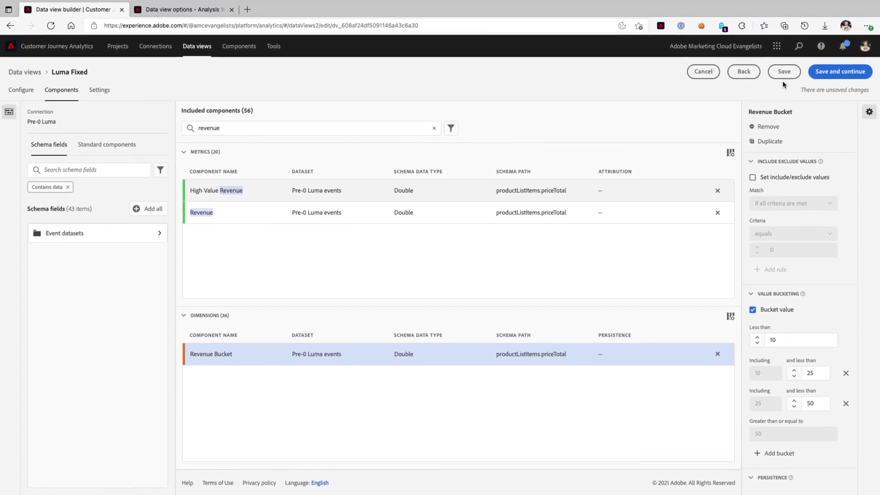
# - Save the Luma Fixed data view, then refresh Workspace components filtered by 'revenue'
pyautogui.click(785, 74)
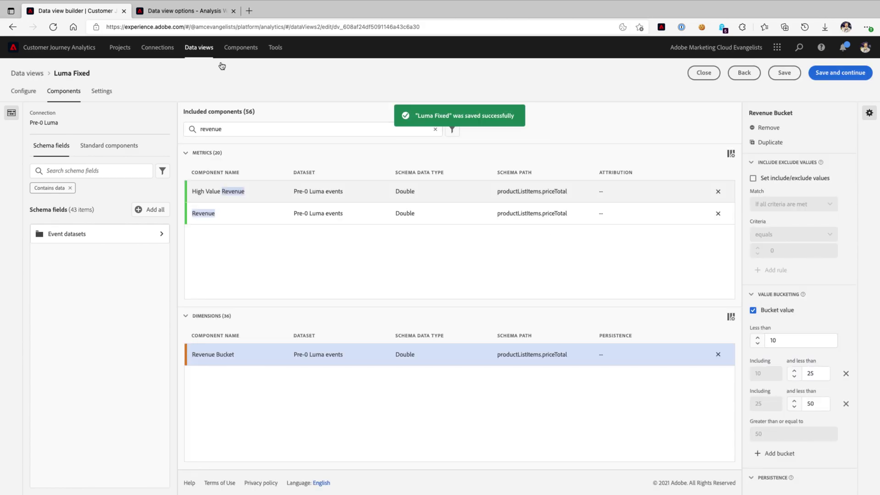
pyautogui.click(183, 11)
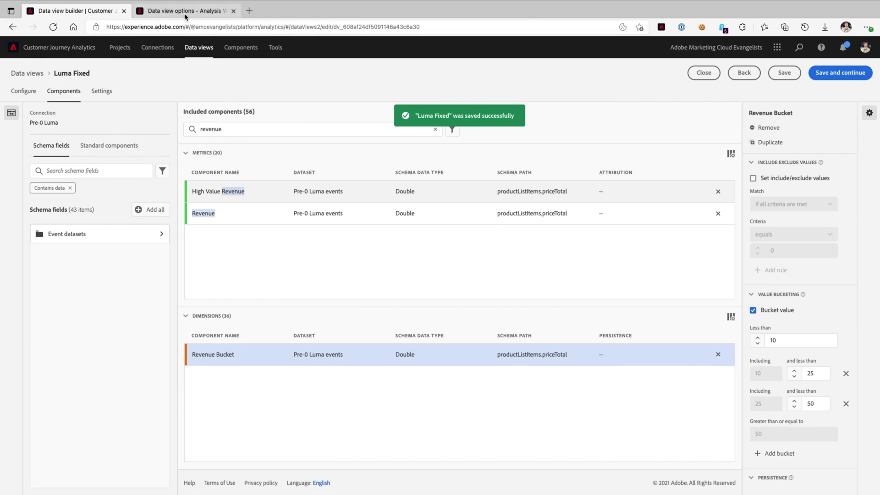
pyautogui.write('revenue')
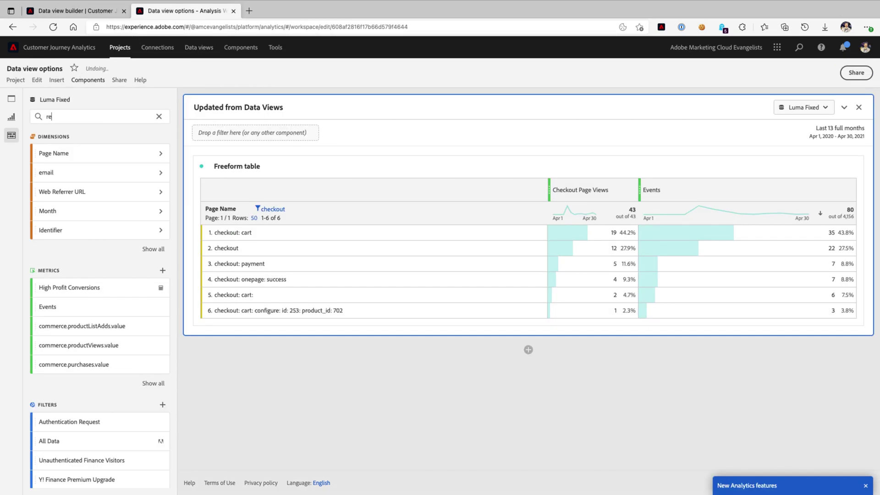
pyautogui.click(94, 81)
pyautogui.click(84, 144)
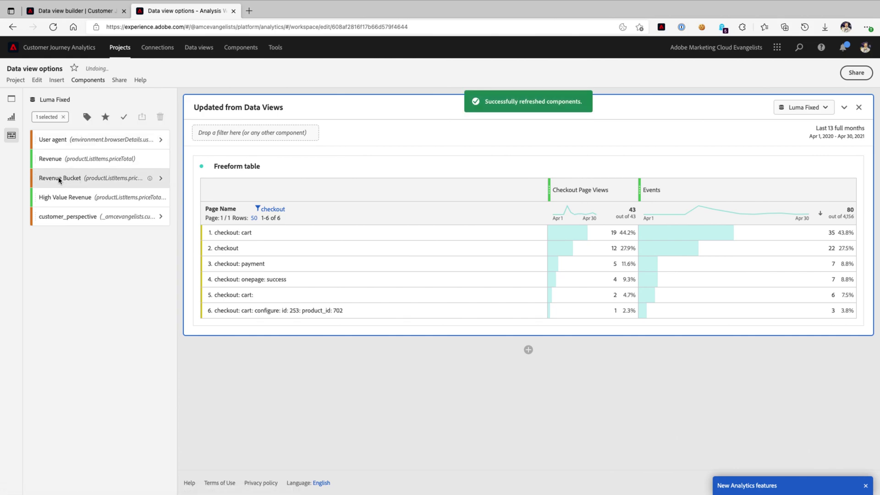
# - Drop Revenue Bucket onto the table's Page Name header to replace it with the four revenue ranges
pyautogui.moveTo(59, 180); pyautogui.dragTo(327, 213)
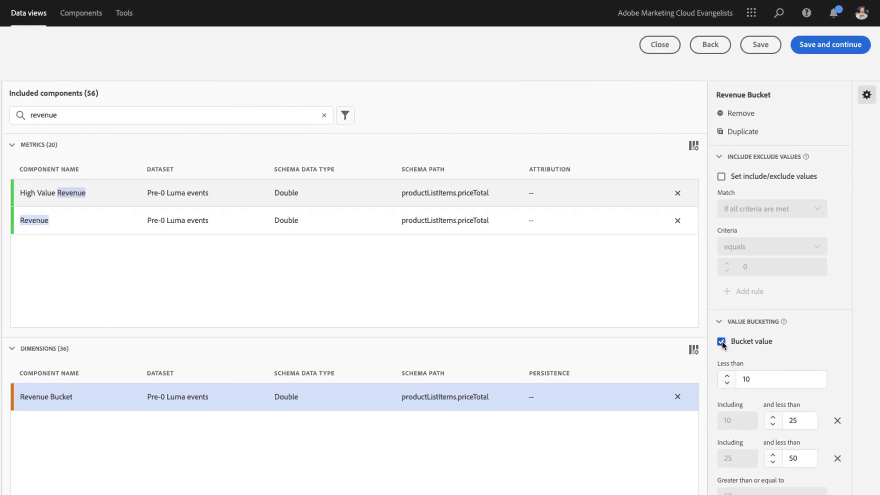
# - Turn off Revenue Bucket value bucketing, save the data view, and refresh components
pyautogui.click(721, 342)
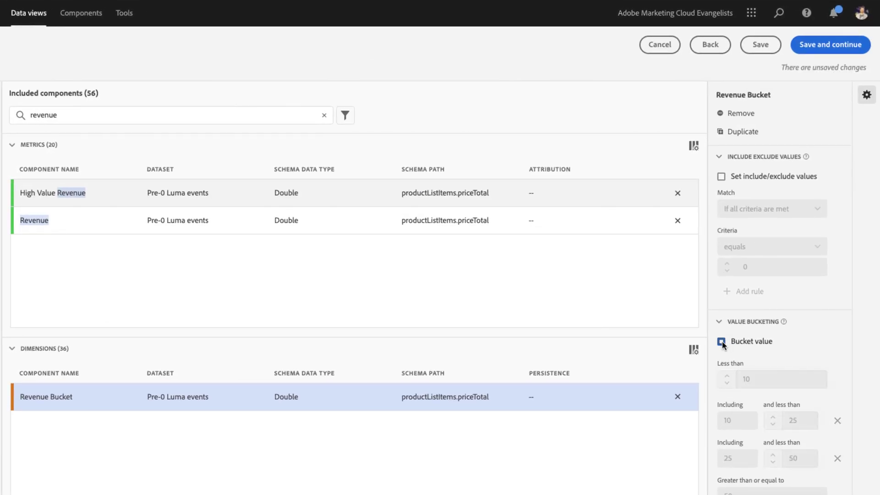
pyautogui.click(763, 52)
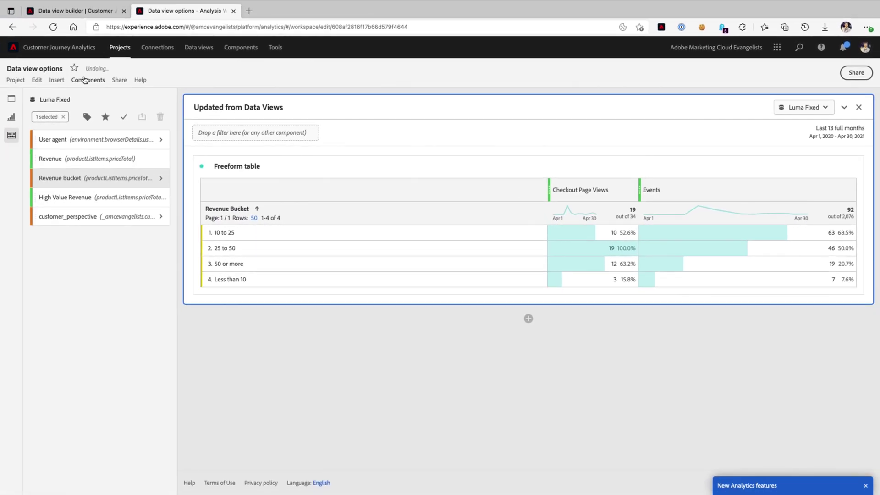
pyautogui.click(84, 80)
pyautogui.click(87, 143)
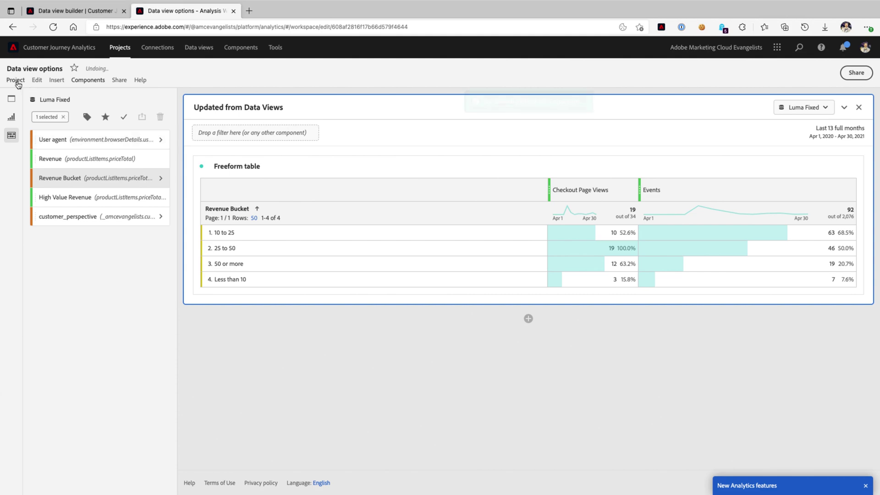
# - Refresh the project and review the raw Revenue Bucket values from 7 to 92
pyautogui.click(17, 81)
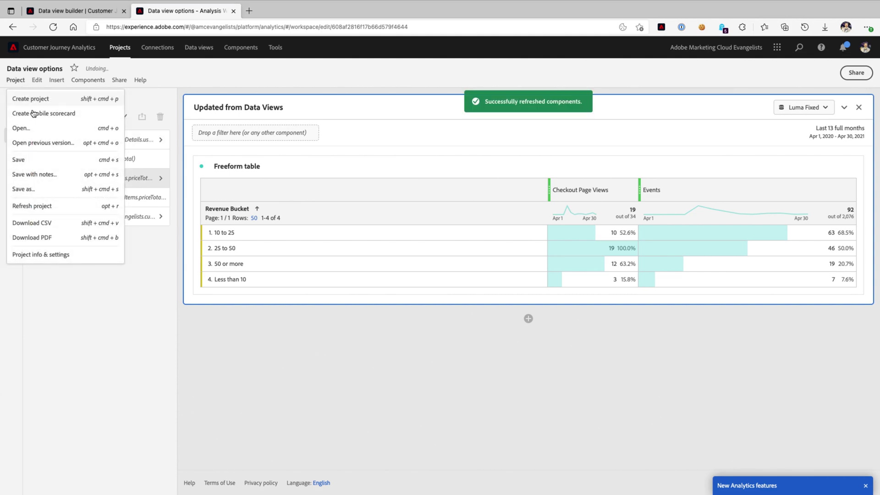
pyautogui.click(37, 206)
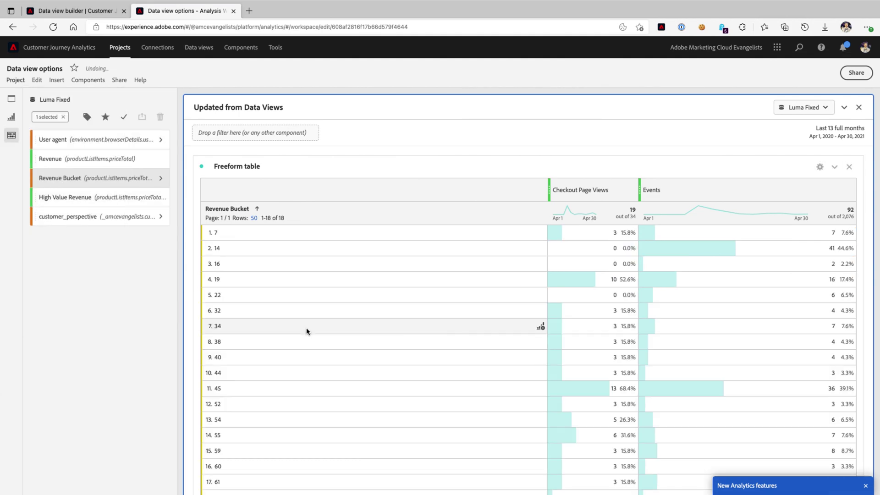
pyautogui.scroll(-2, 269, 360)
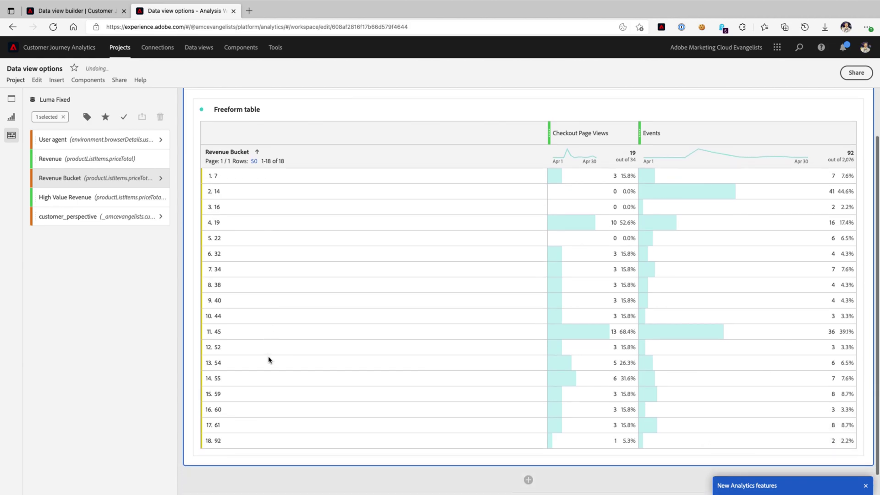
pyautogui.scroll(-1, 269, 360)
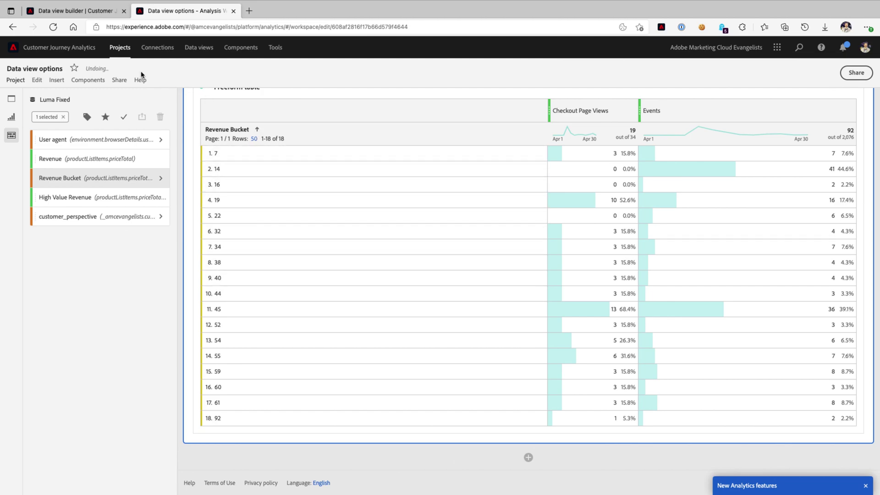
# - Re-enable Bucket value for Revenue Bucket and save the Luma Fixed data view
pyautogui.click(73, 11)
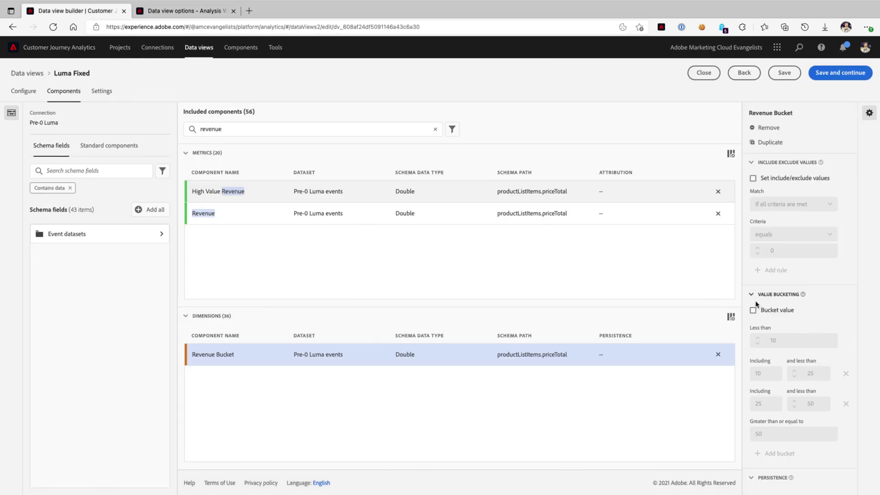
pyautogui.click(772, 312)
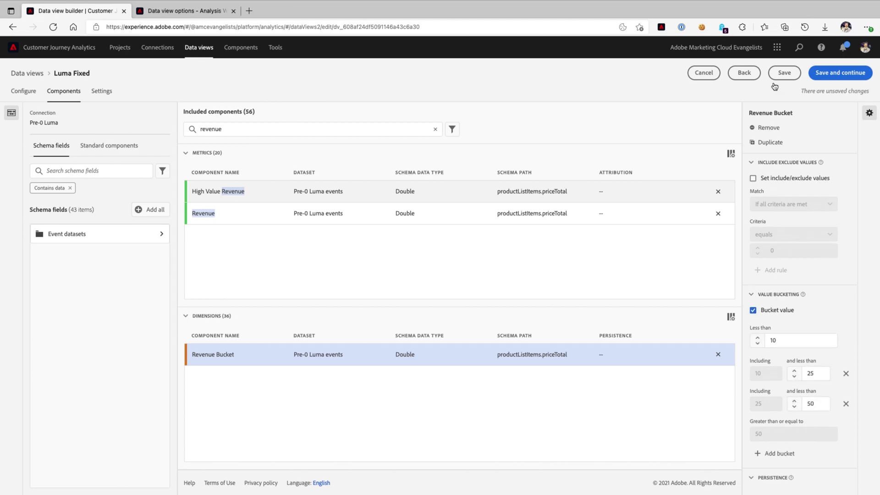
pyautogui.click(785, 73)
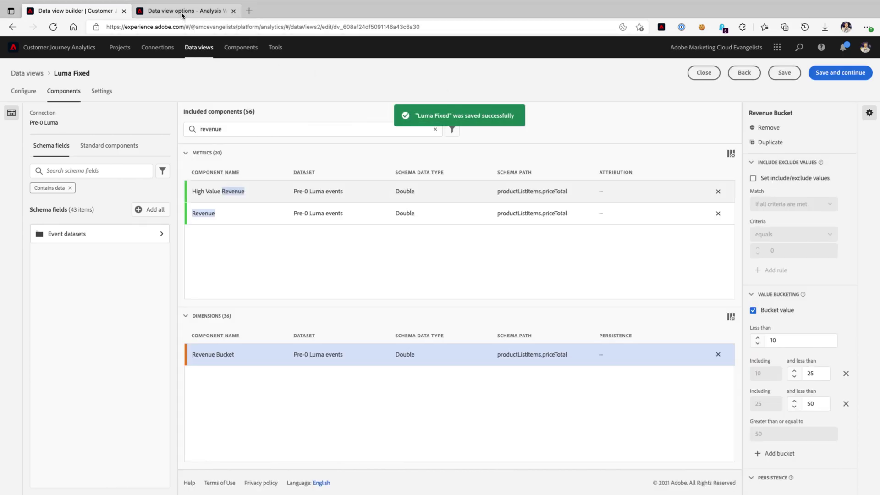
# - Back in Workspace, refresh components and the project so the table shows four ranges
pyautogui.click(182, 15)
pyautogui.click(88, 80)
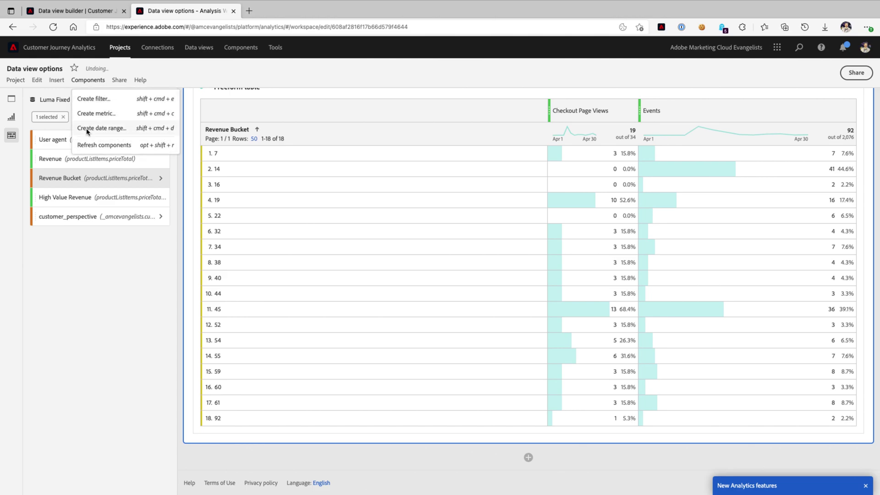
pyautogui.click(104, 145)
pyautogui.click(16, 81)
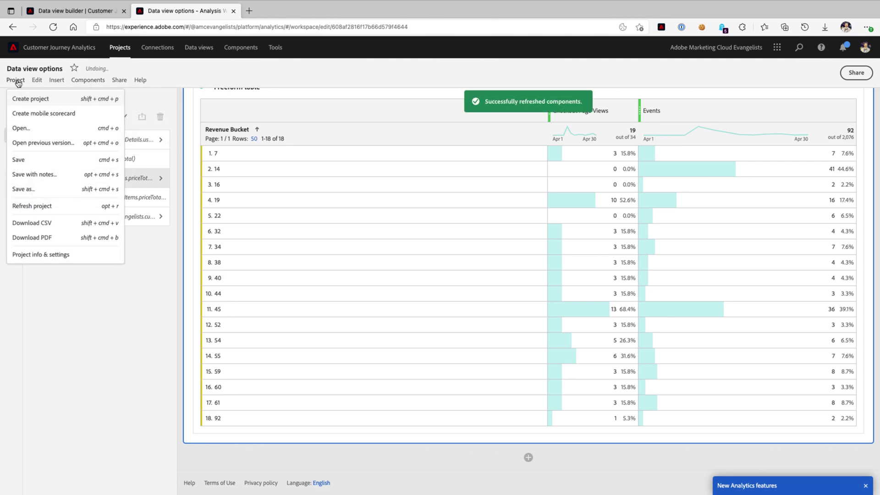
pyautogui.click(30, 206)
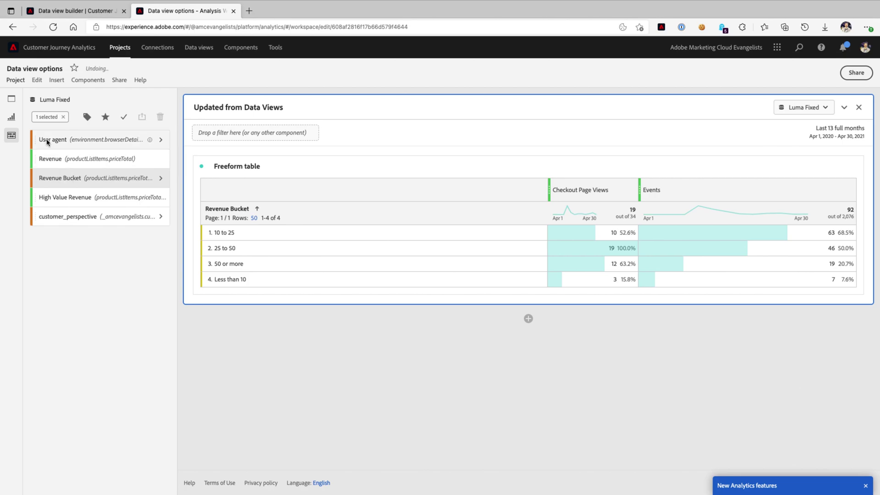
# - Search 'product' and add Product Name breakdowns under the '50 or more' and 'Less than 10' rows
pyautogui.click(51, 178)
pyautogui.click(157, 115)
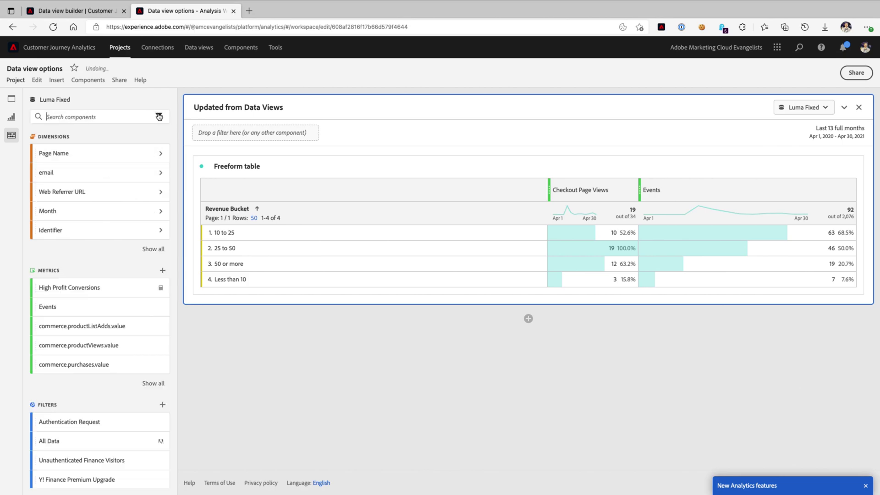
pyautogui.write('product')
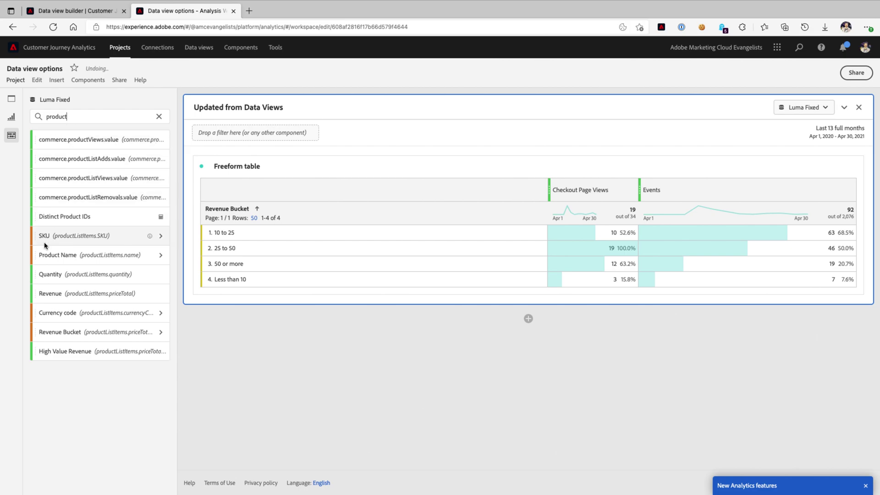
pyautogui.moveTo(46, 256); pyautogui.dragTo(269, 262)
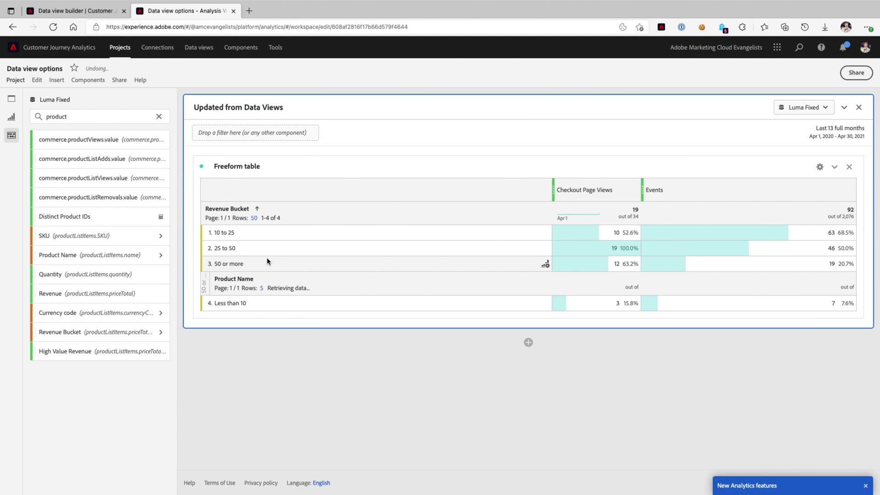
pyautogui.moveTo(46, 255); pyautogui.dragTo(264, 384)
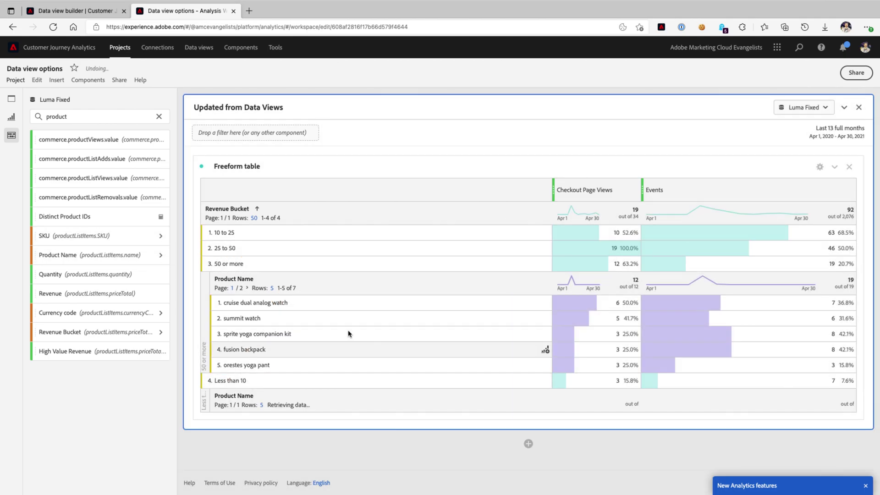
pyautogui.scroll(-1, 468, 312)
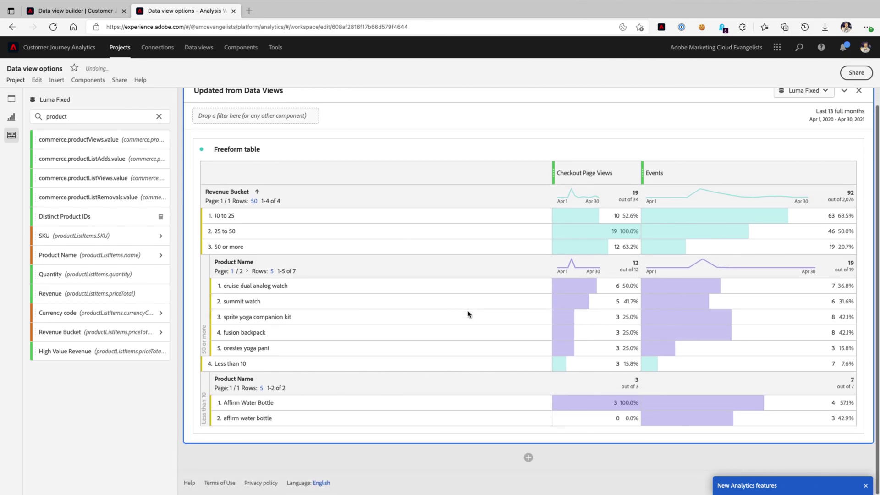
pyautogui.scroll(1, 273, 331)
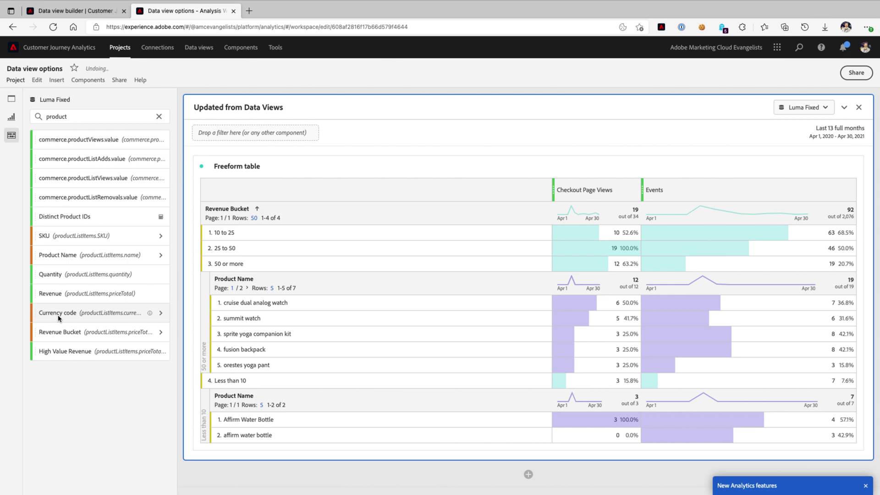
# - List Revenue Bucket items from the last 18 months and select all four ranges
pyautogui.click(158, 332)
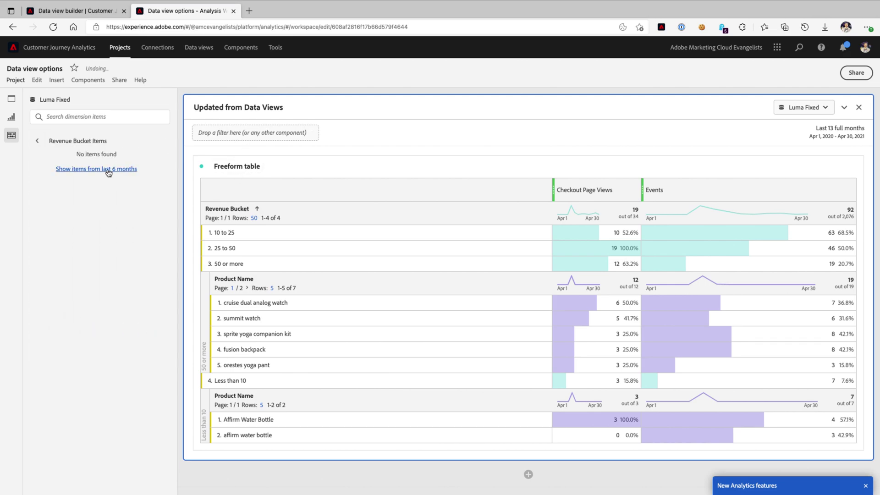
pyautogui.click(108, 169)
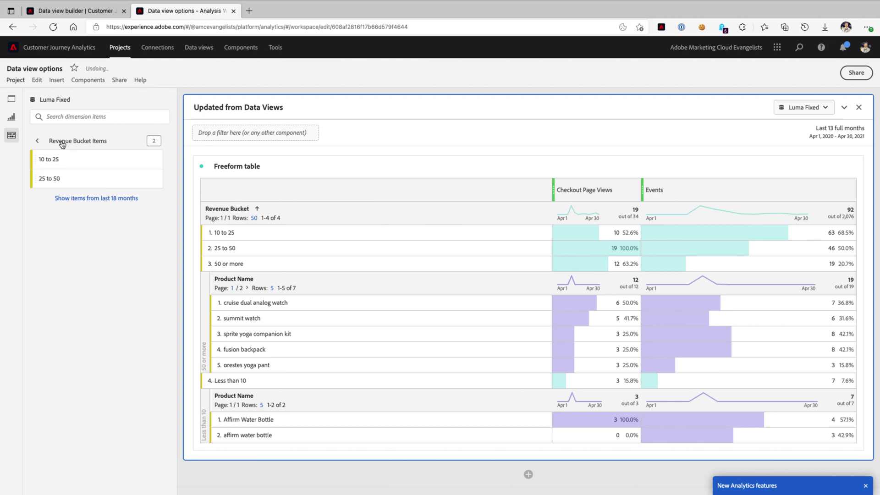
pyautogui.click(100, 195)
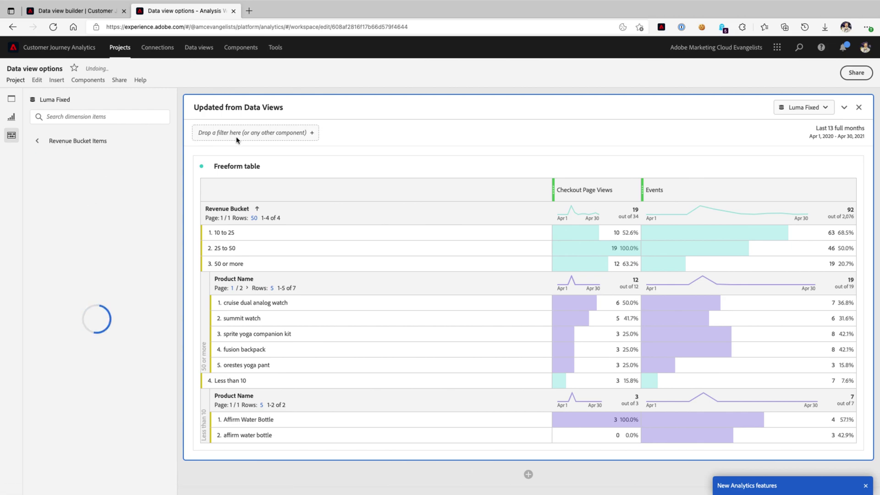
pyautogui.click(57, 159)
pyautogui.keyDown('shift'); pyautogui.click(60, 217); pyautogui.keyUp('shift')
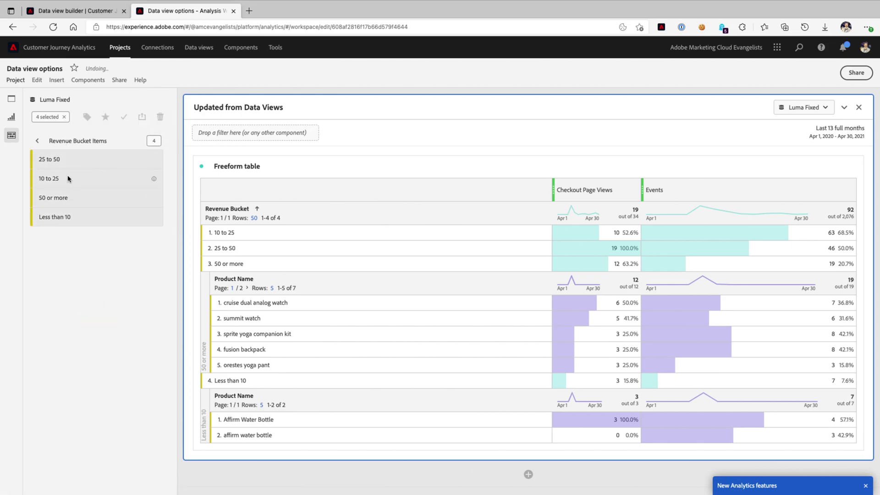
# - Add the four ranges as a panel drop-down filter set to '50 or more'
pyautogui.moveTo(66, 179); pyautogui.dragTo(230, 131)
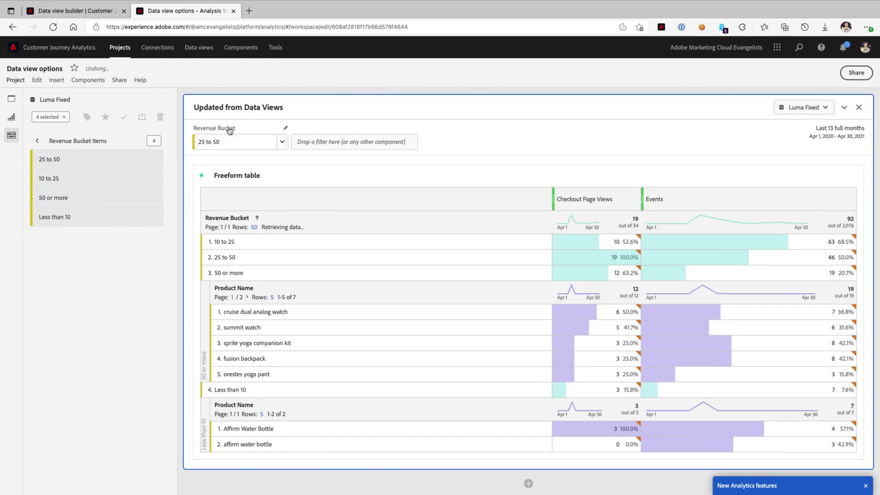
pyautogui.click(282, 142)
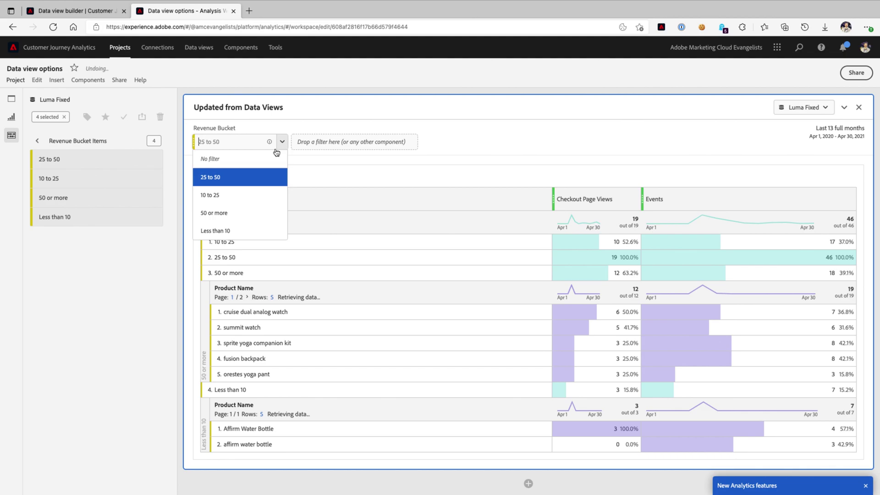
pyautogui.click(220, 214)
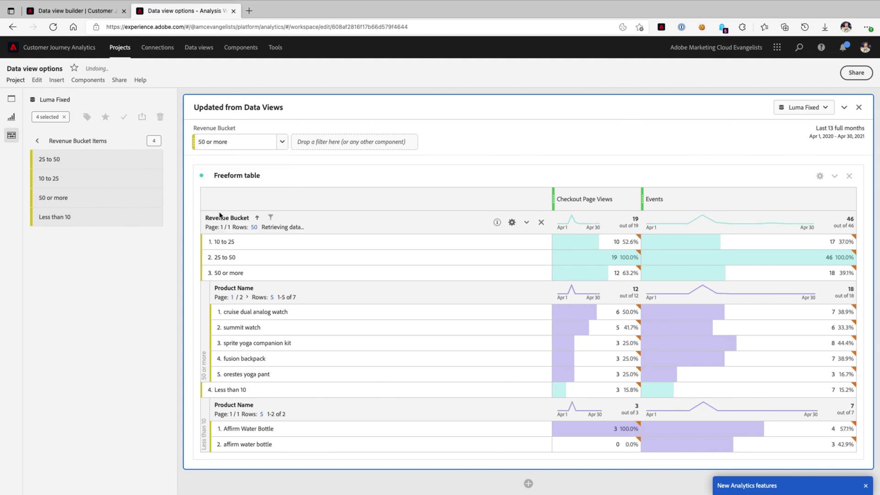
pyautogui.click(69, 142)
# - Replace the Revenue Bucket rows with Product Name and set the Revenue Bucket filter to No filter
pyautogui.click(65, 118)
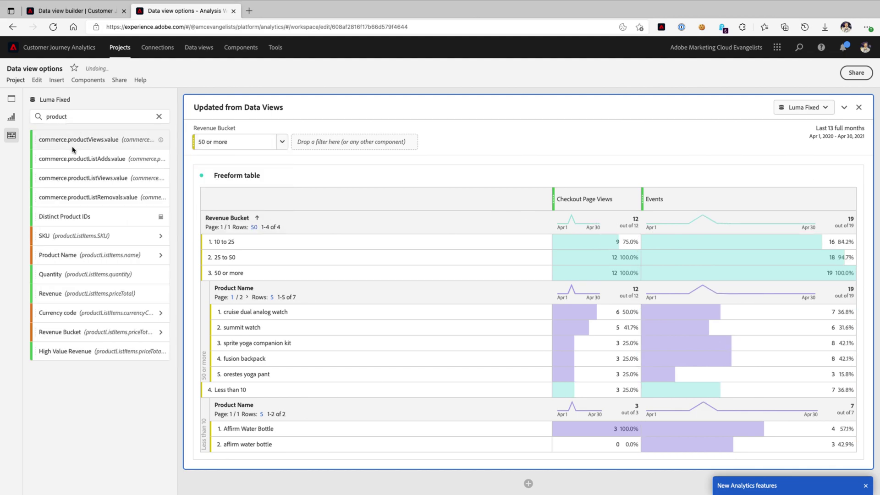
pyautogui.moveTo(76, 252); pyautogui.dragTo(290, 220)
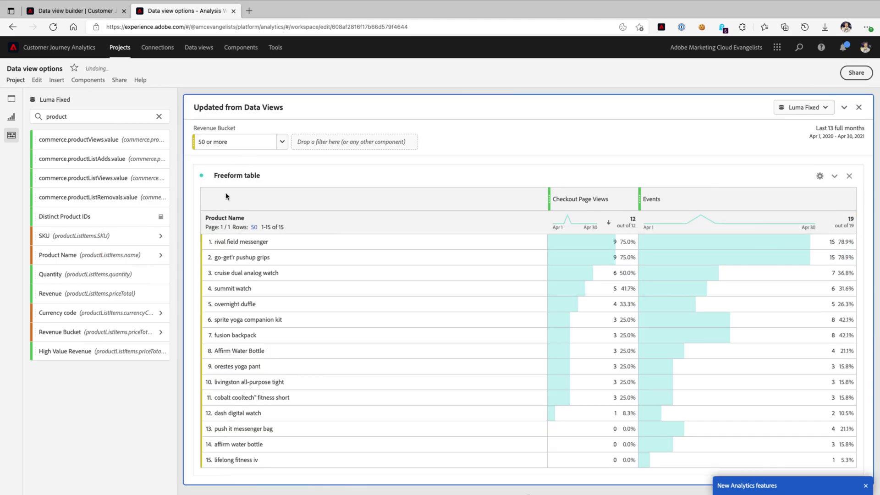
pyautogui.click(282, 145)
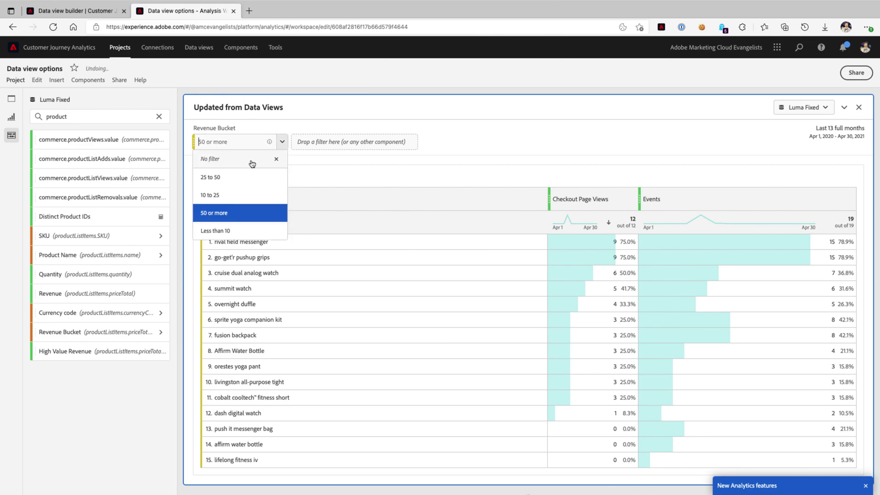
pyautogui.click(250, 158)
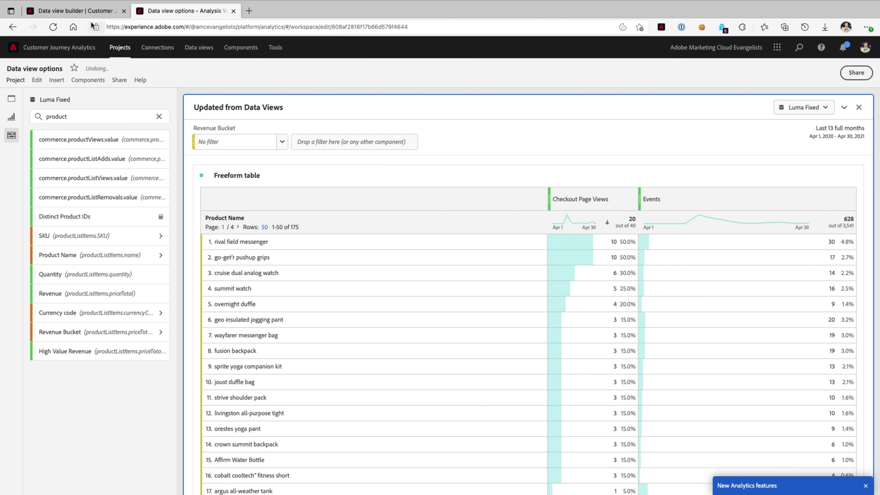
# - Switch back to the Luma Fixed Data view builder tab showing Revenue Bucket's settings
pyautogui.hotkey('ctrl', 'shift', 'Tab')
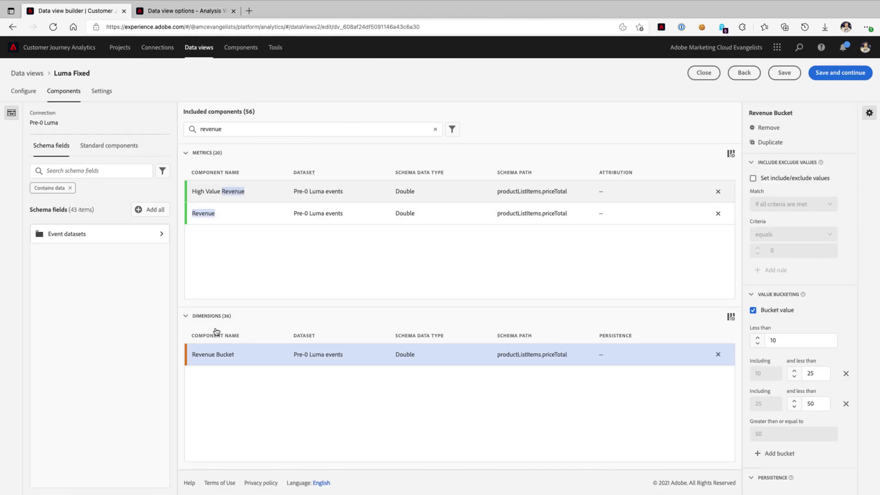